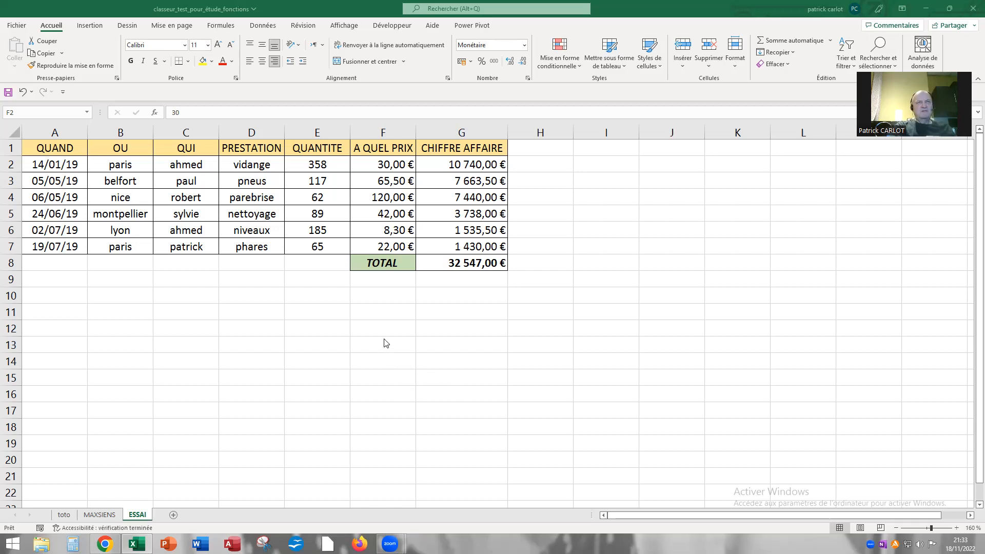
# Step: Switch to Chrome and review the euro conversion rates for US dollar, Moroccan dirham, Gabon Franc CFA and Senegal Franc CFA
pyautogui.click(105, 543)
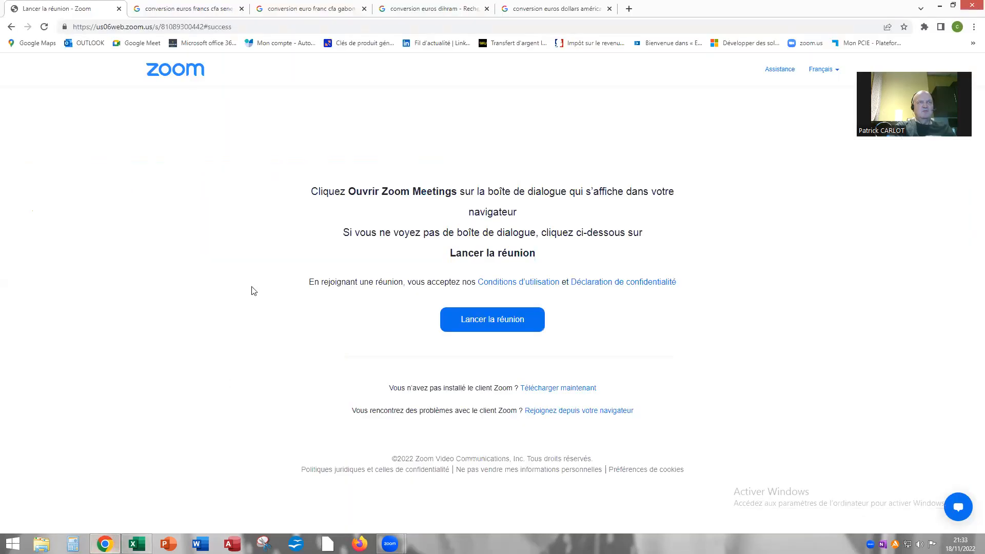
pyautogui.click(525, 9)
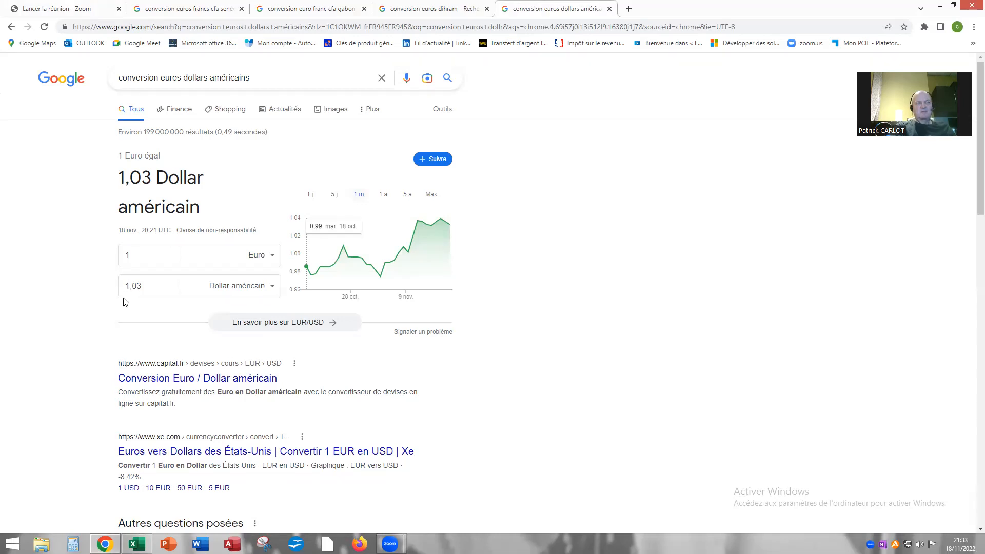
pyautogui.click(439, 10)
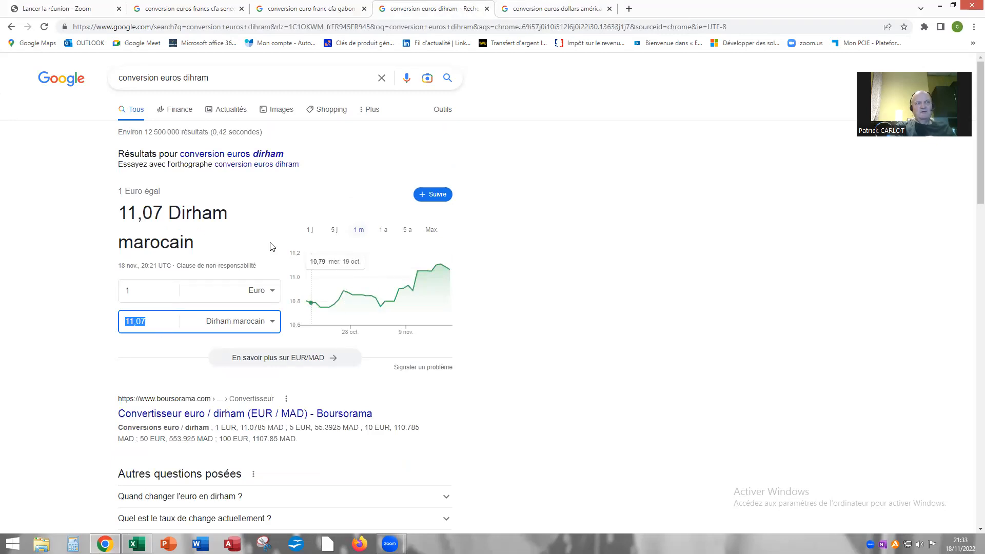
pyautogui.click(315, 11)
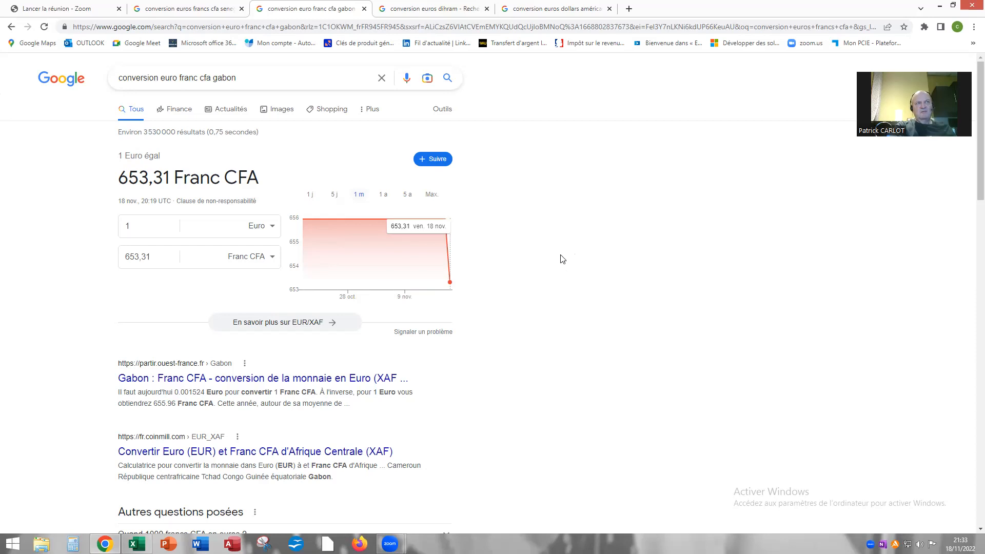
pyautogui.click(199, 14)
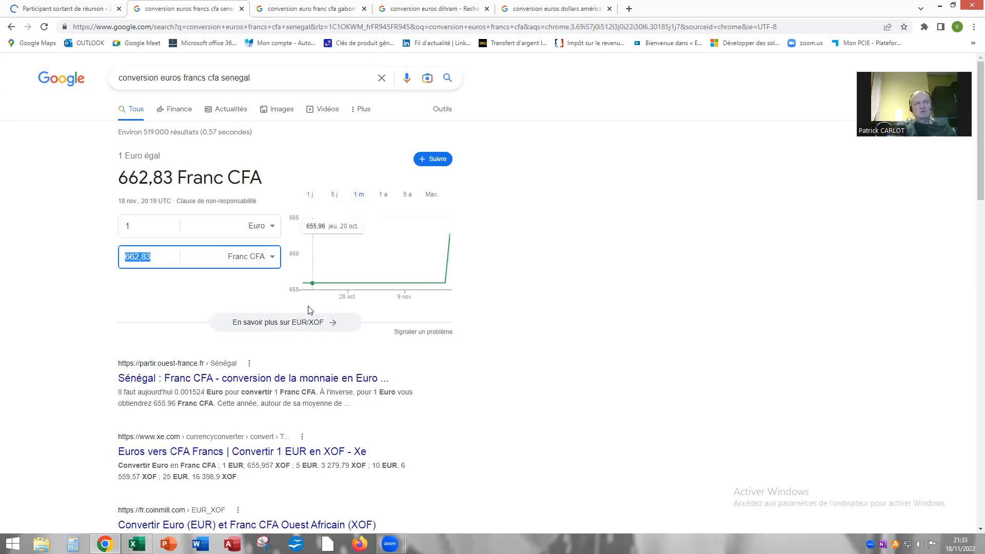
# Step: Copy the euro-to-Franc CFA rate from the Senegal currency converter
pyautogui.click(157, 252)
pyautogui.moveTo(125, 258); pyautogui.dragTo(149, 258)
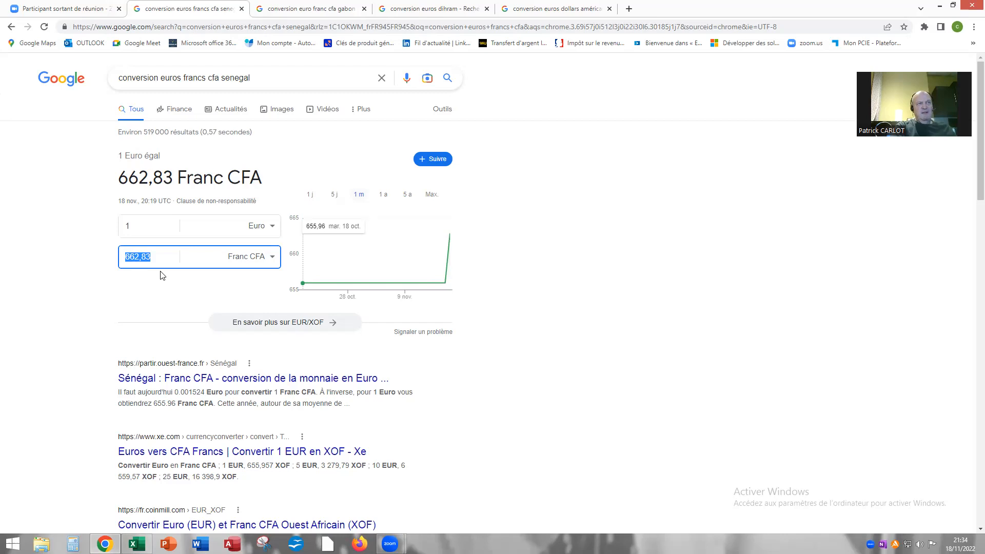
pyautogui.rightClick(144, 257)
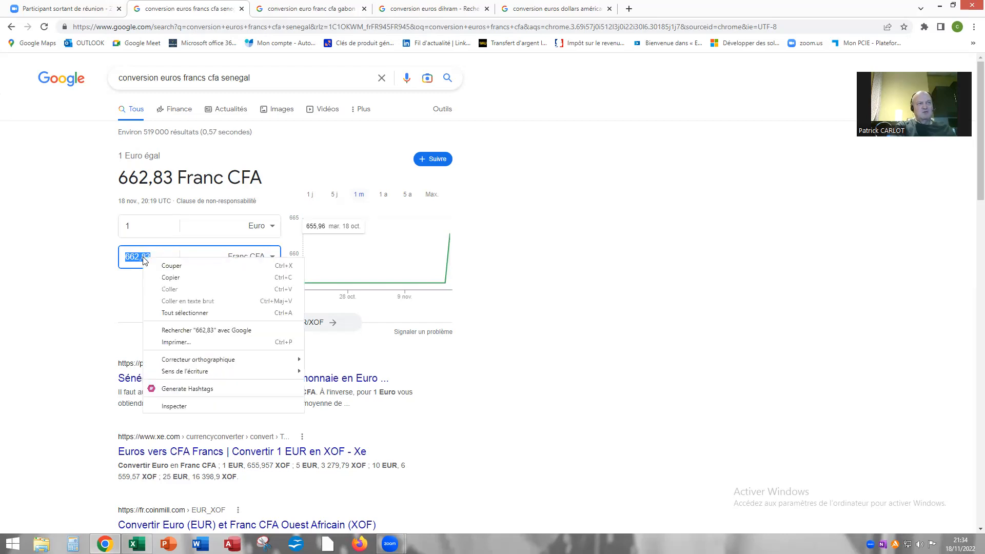
pyautogui.click(166, 278)
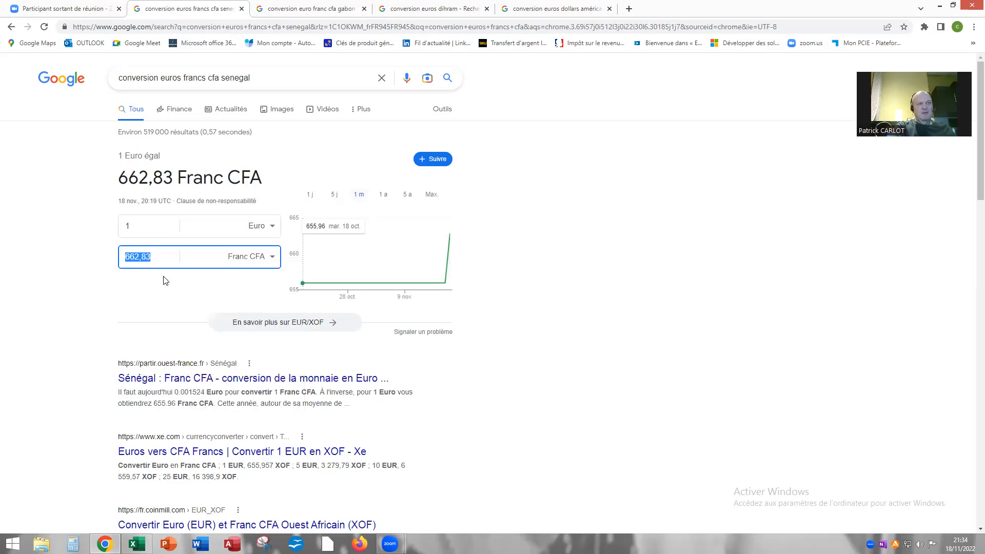
# Step: Switch to Excel and examine the A QUEL PRIX values and the CHIFFRE AFFAIRE and TOTAL formulas on sheet ESSAI
pyautogui.click(137, 544)
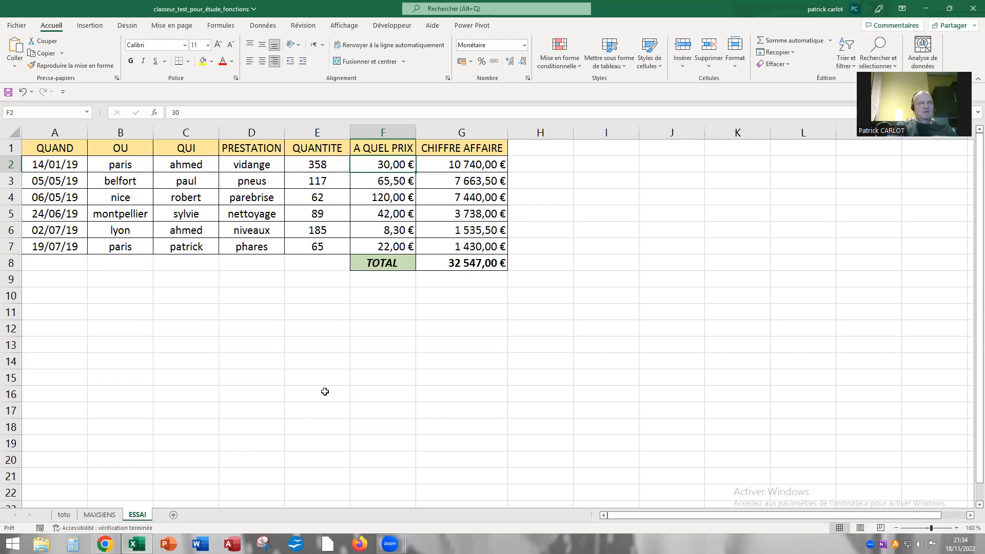
pyautogui.press('Down')
pyautogui.press('Down')
pyautogui.press('Down')
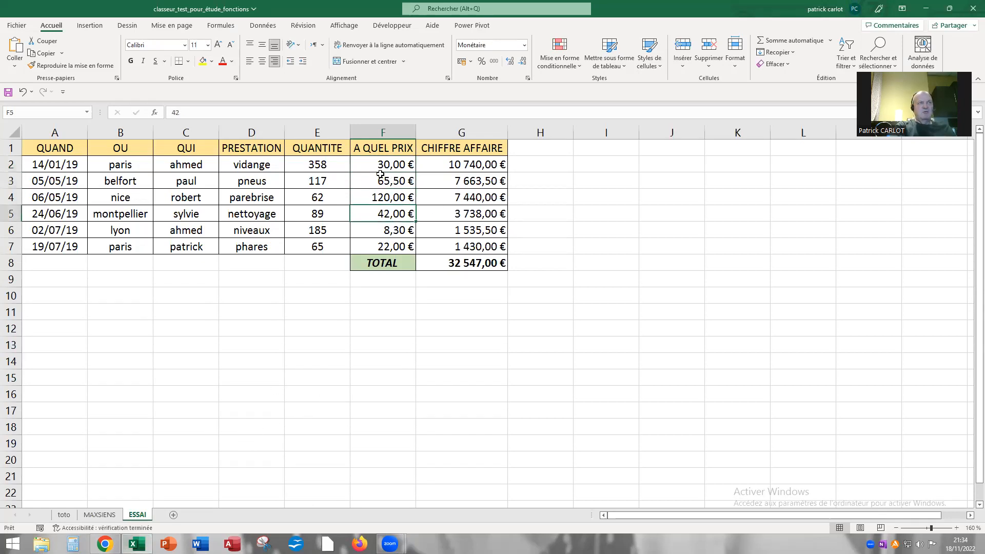
pyautogui.click(375, 166)
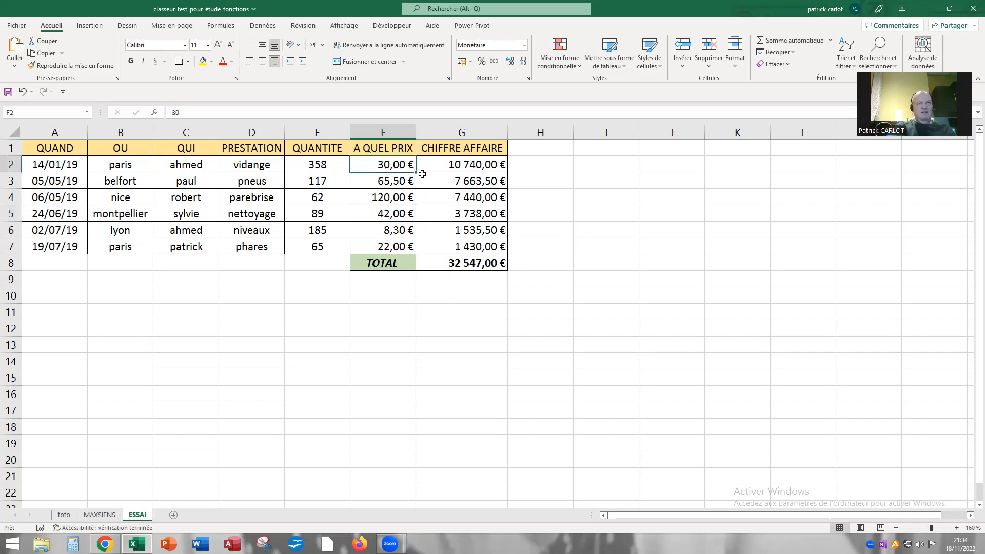
pyautogui.click(386, 182)
pyautogui.click(443, 166)
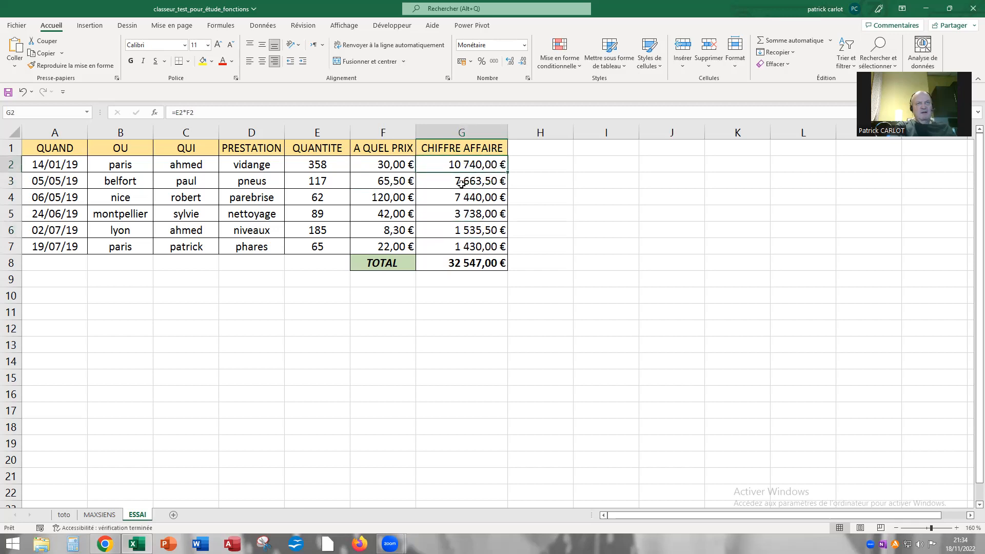
pyautogui.click(451, 259)
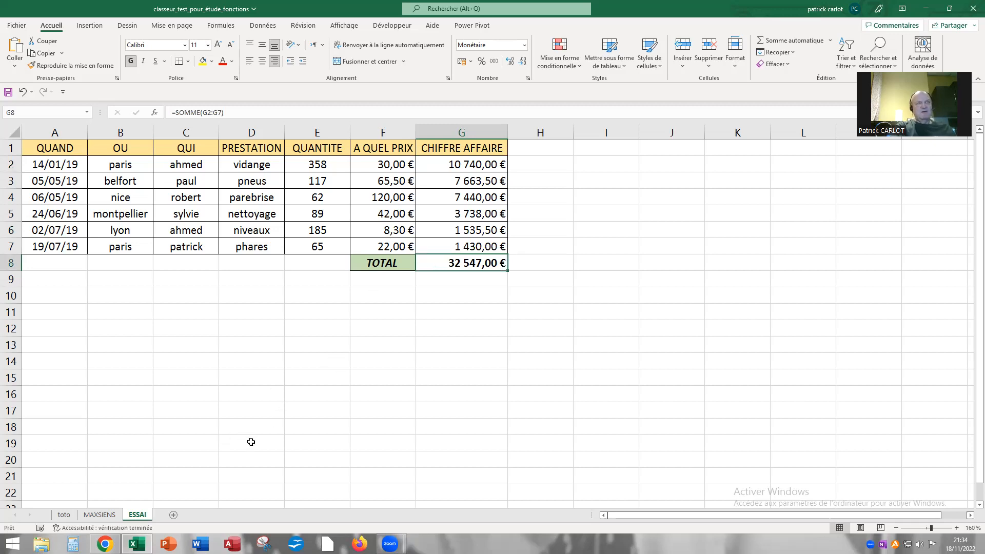
# Step: Copy the whole sales table from sheet ESSAI and paste it at A1 of a new sheet
pyautogui.click(59, 169)
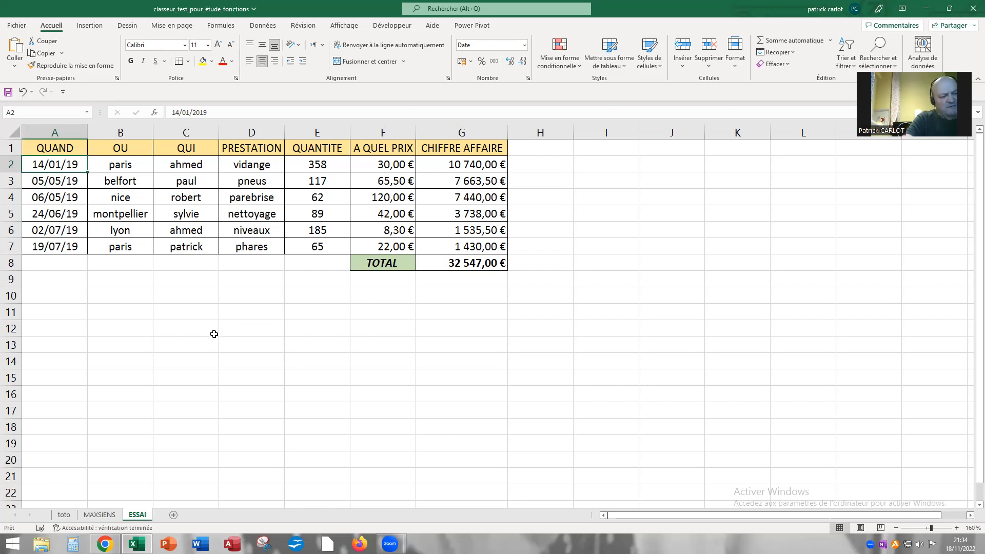
pyautogui.hotkey('ctrl', 'a')
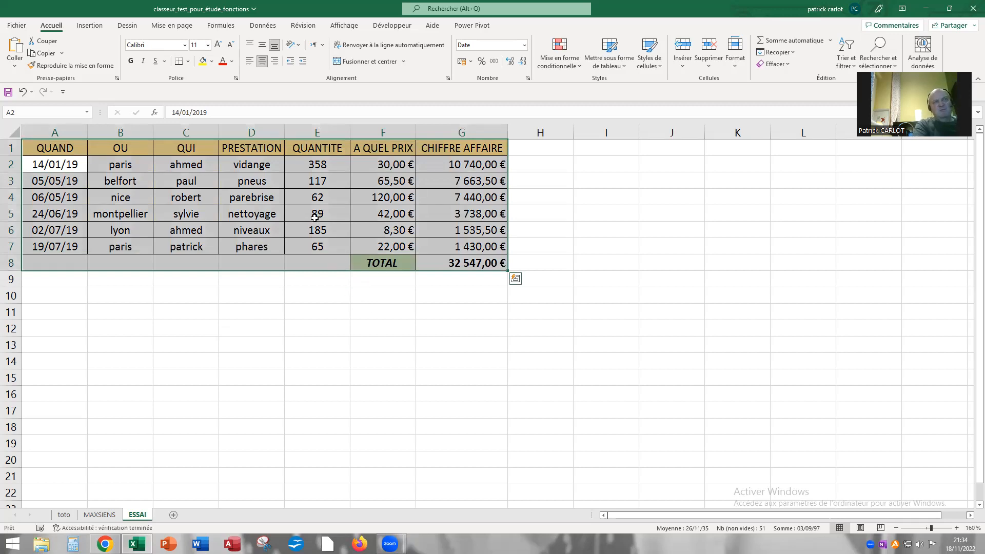
pyautogui.rightClick(273, 199)
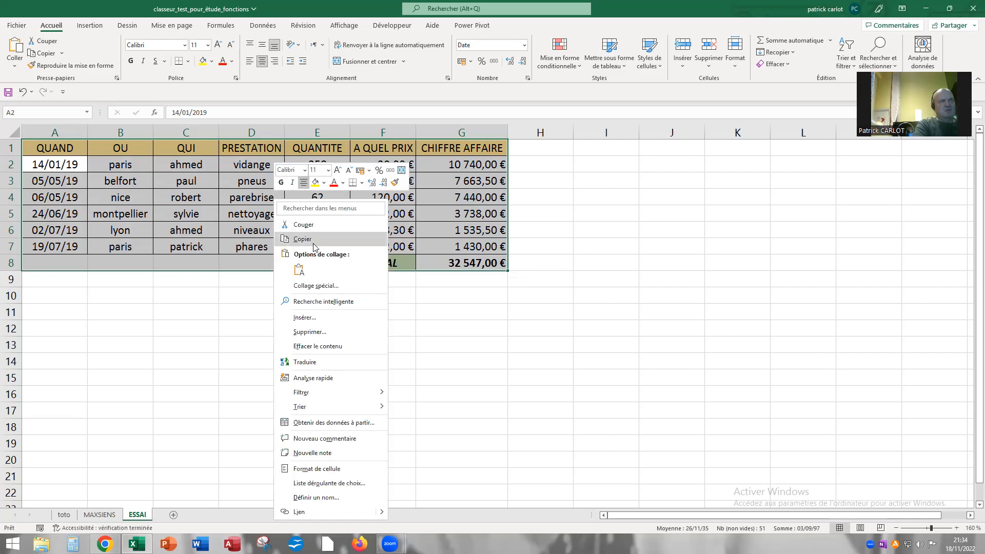
pyautogui.click(173, 516)
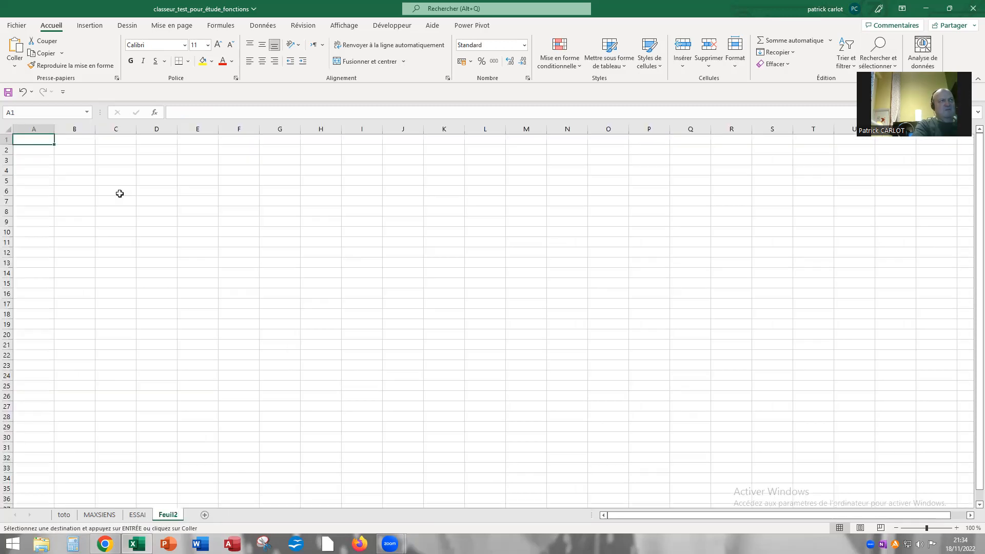
pyautogui.rightClick(31, 145)
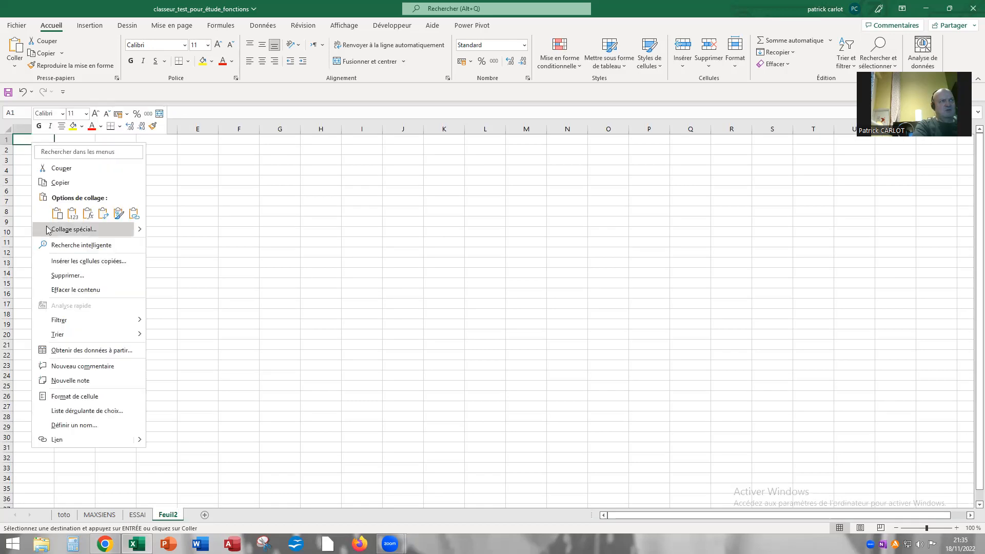
pyautogui.click(57, 213)
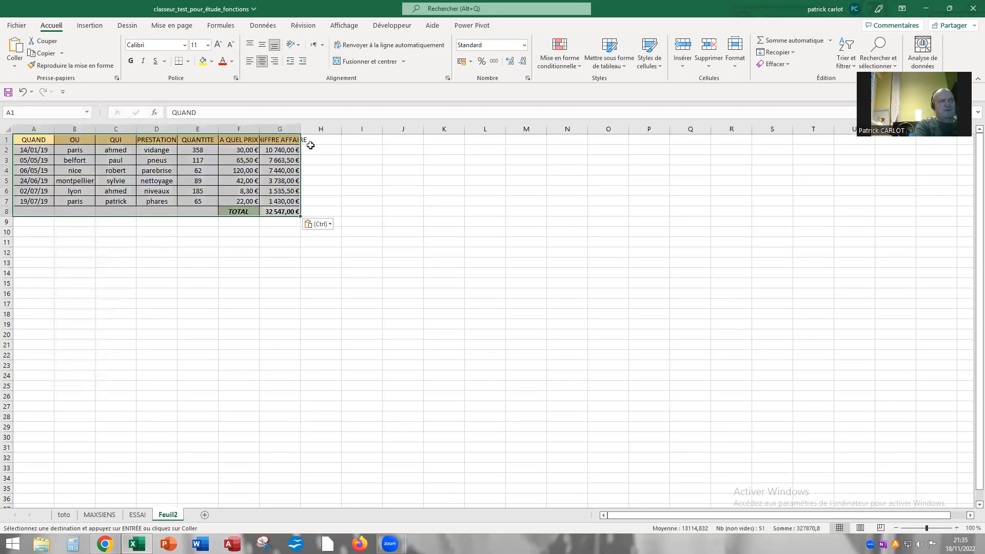
# Step: Fit the width of the CHIFFRE AFFAIRE column to its contents on the new sheet
pyautogui.doubleClick(301, 129)
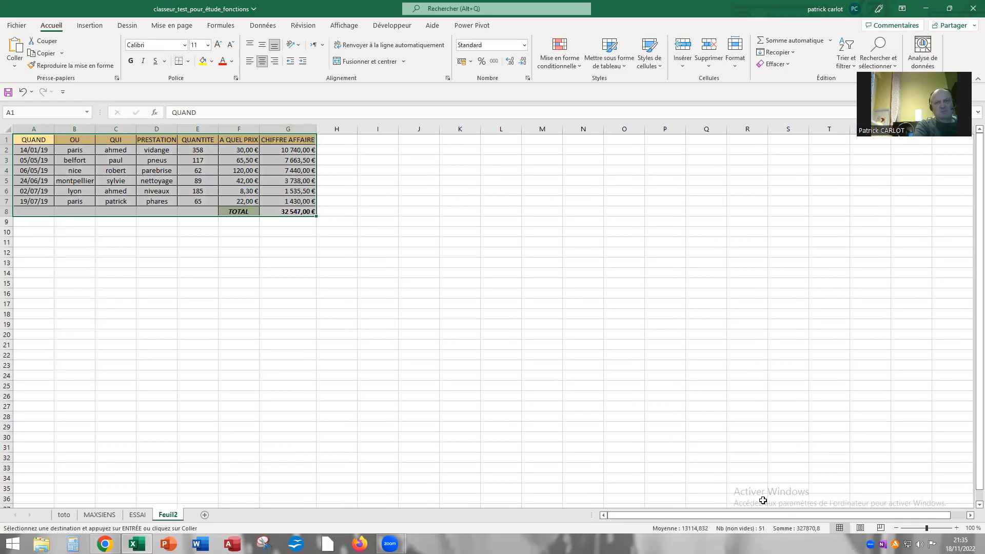
pyautogui.click(957, 528)
pyautogui.click(957, 529)
pyautogui.click(957, 529)
pyautogui.click(957, 529)
pyautogui.click(957, 528)
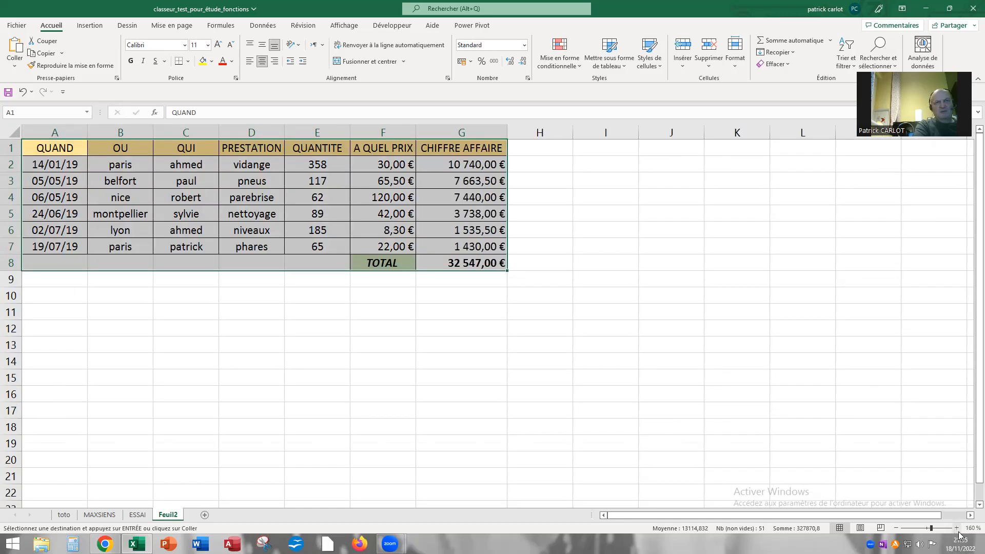
pyautogui.click(956, 529)
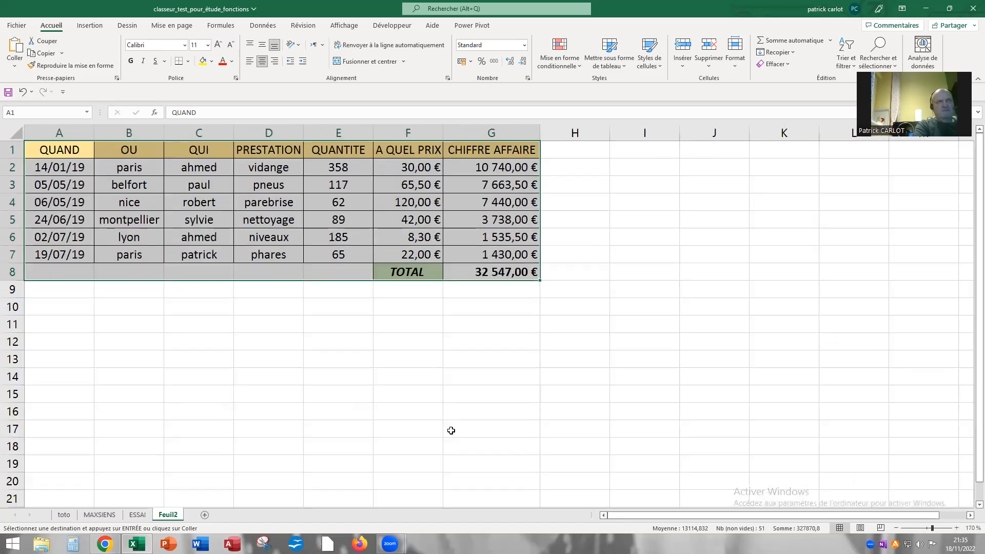
pyautogui.click(439, 413)
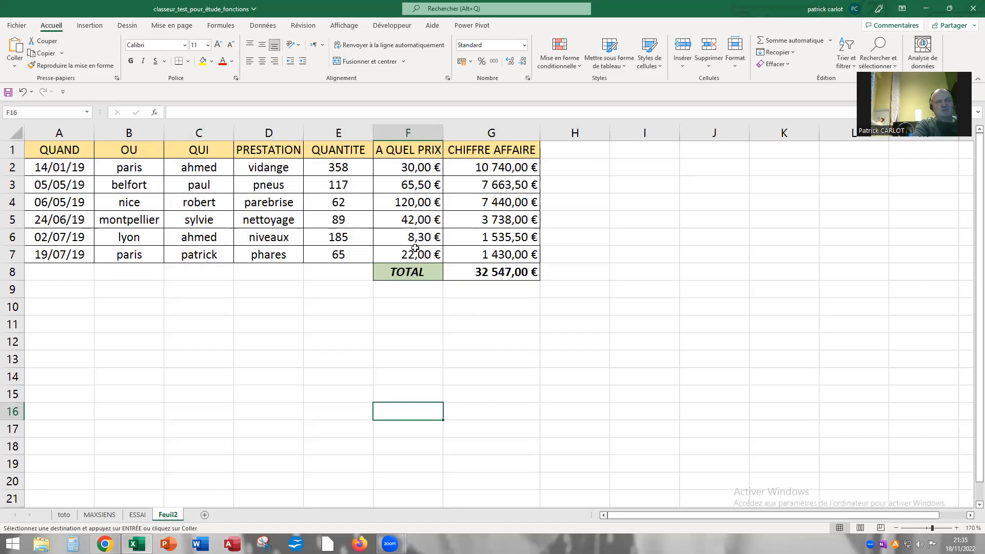
# Step: Select price cell F2 on the new sheet, then switch to Chrome and copy the Senegal Franc CFA rate 662,83
pyautogui.click(406, 167)
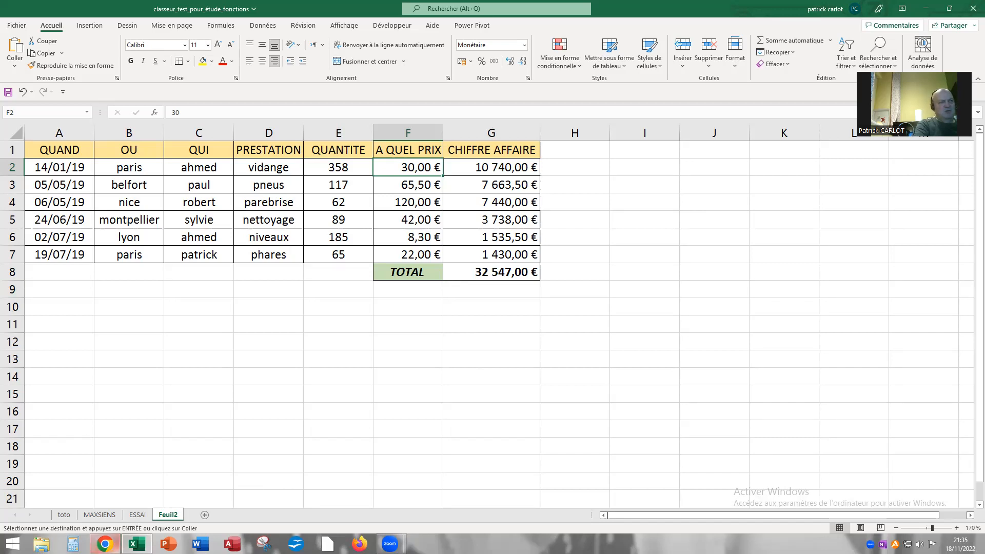
pyautogui.click(105, 544)
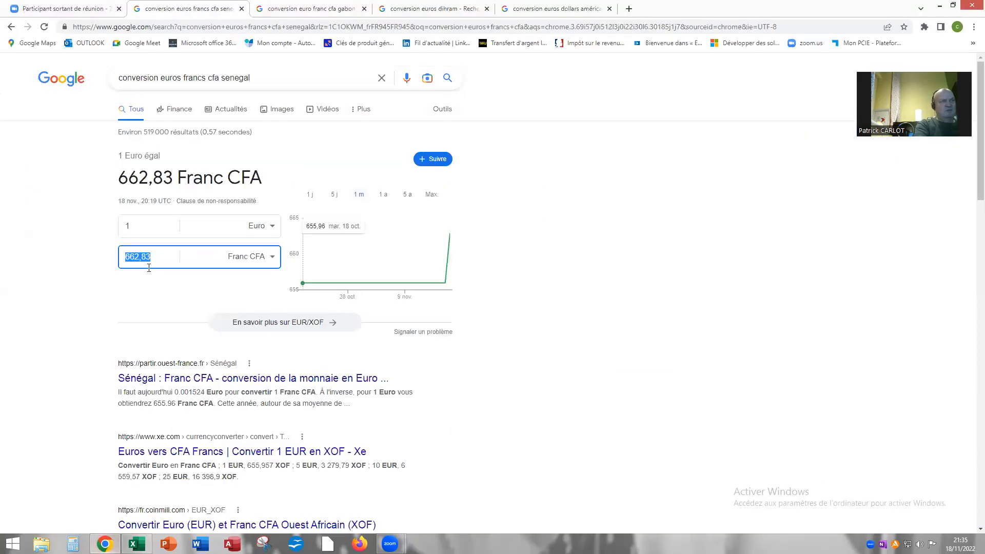
pyautogui.rightClick(130, 256)
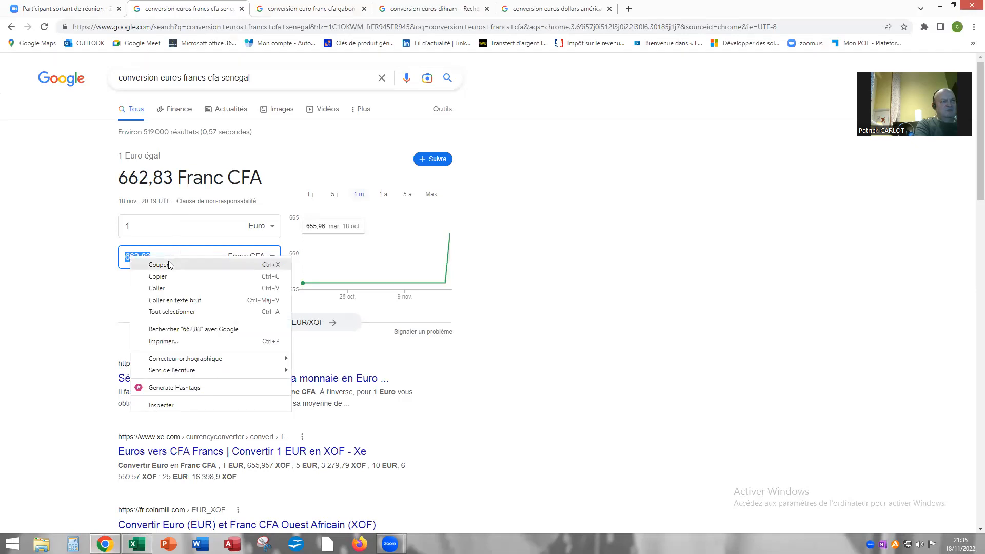
pyautogui.click(159, 277)
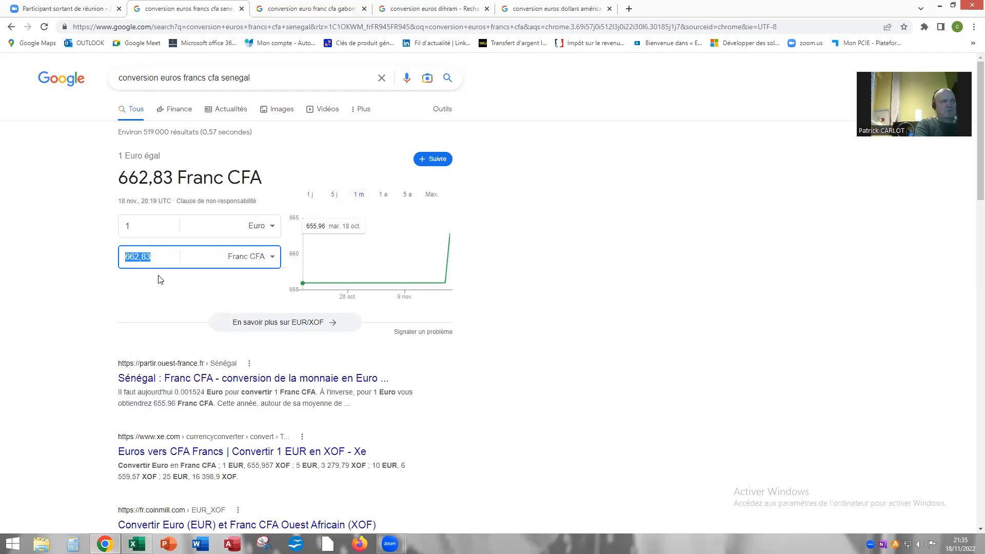
# Step: Switch to Excel and replace the price in F2 of the new sheet with the formula =ESSAI!F2*662,83
pyautogui.click(139, 536)
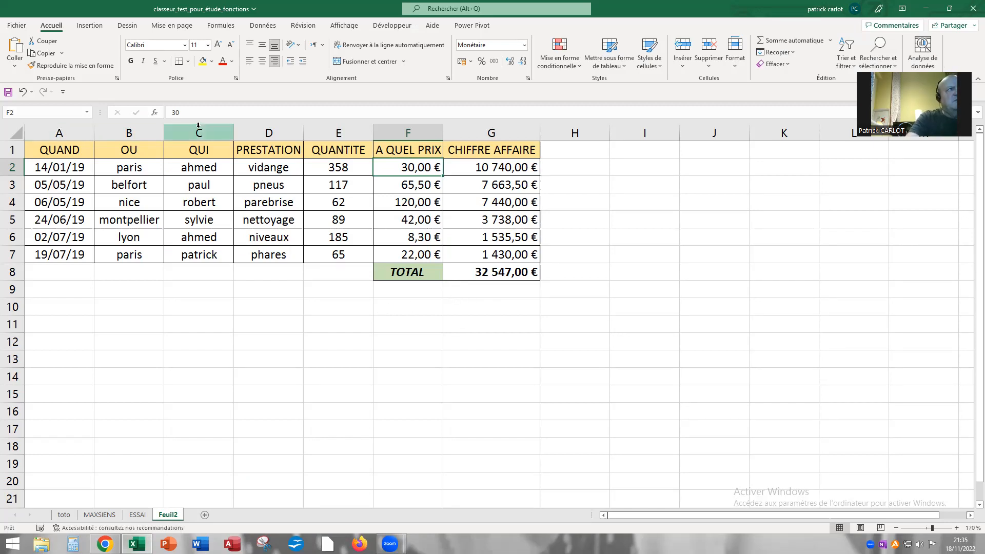
pyautogui.click(176, 112)
pyautogui.click(179, 111)
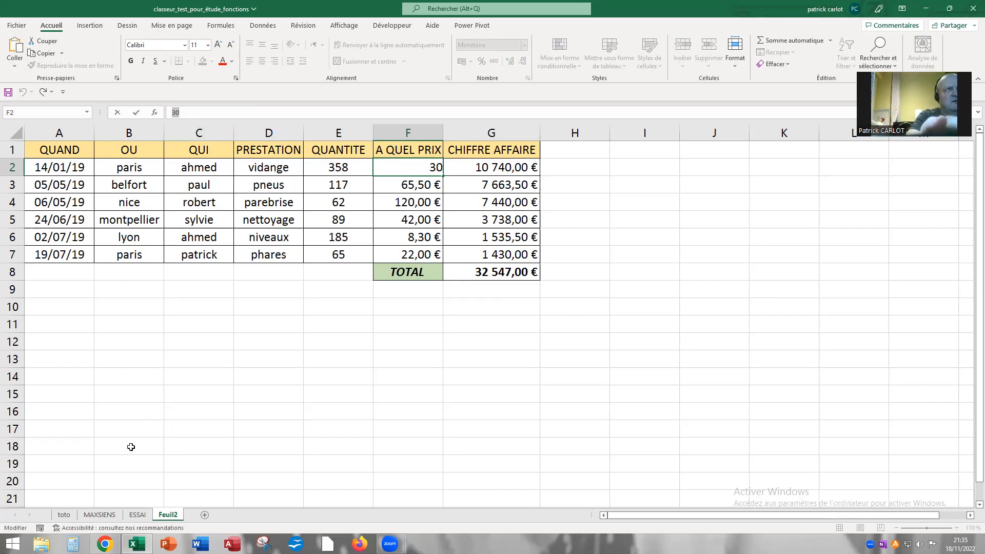
pyautogui.write('=')
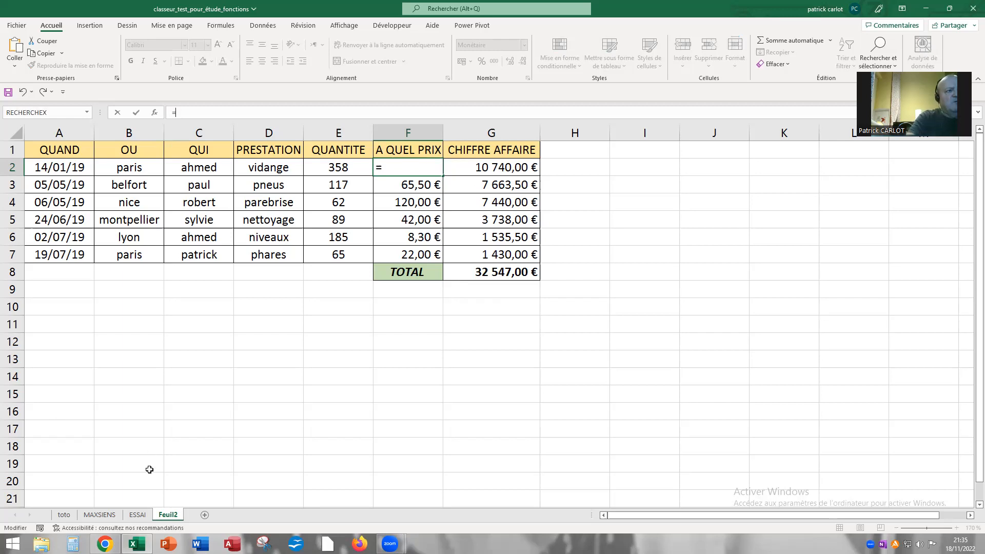
pyautogui.click(137, 515)
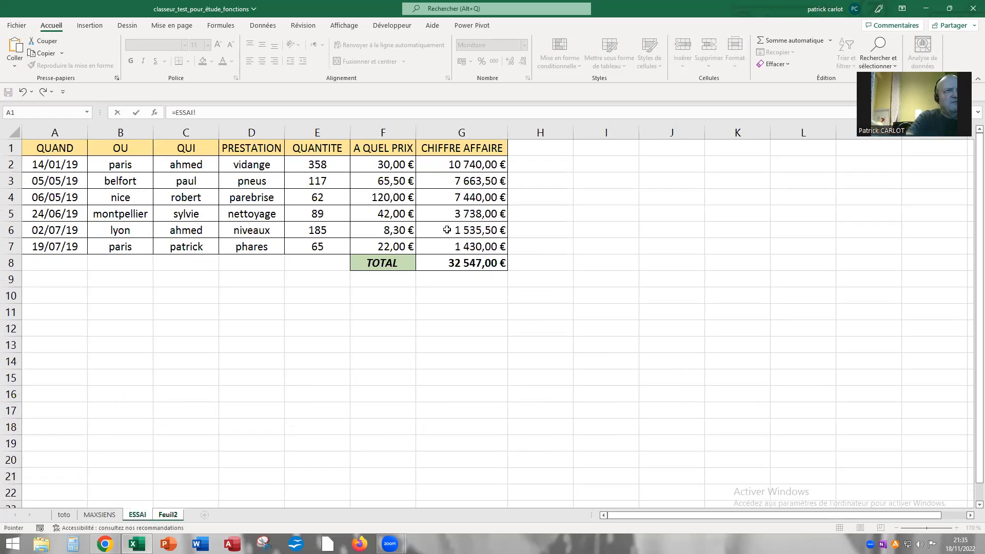
pyautogui.click(384, 165)
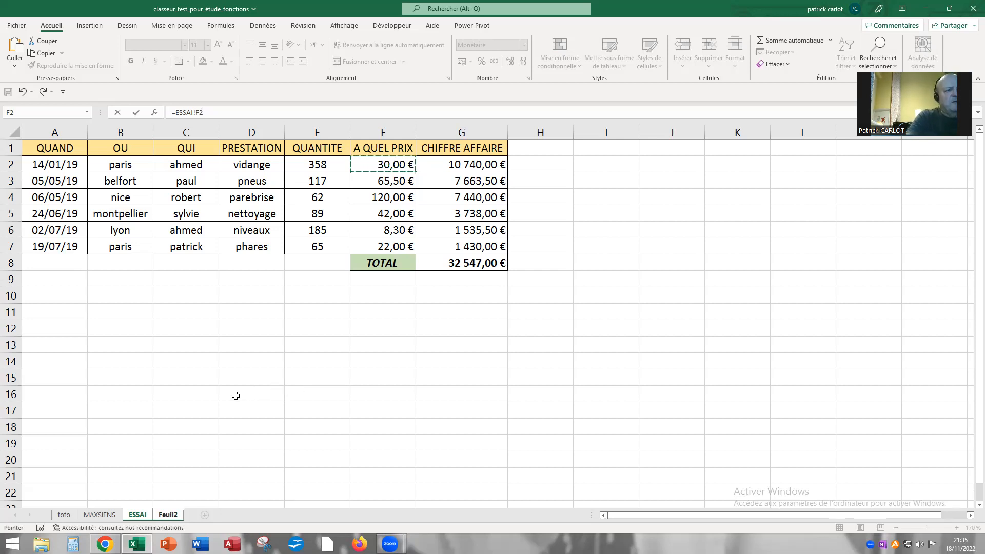
pyautogui.write('*')
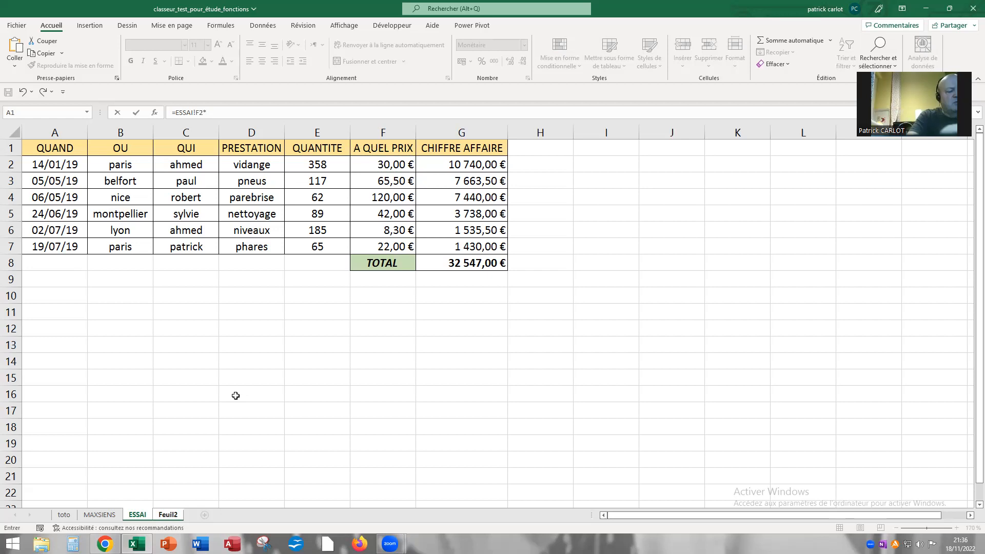
pyautogui.rightClick(209, 111)
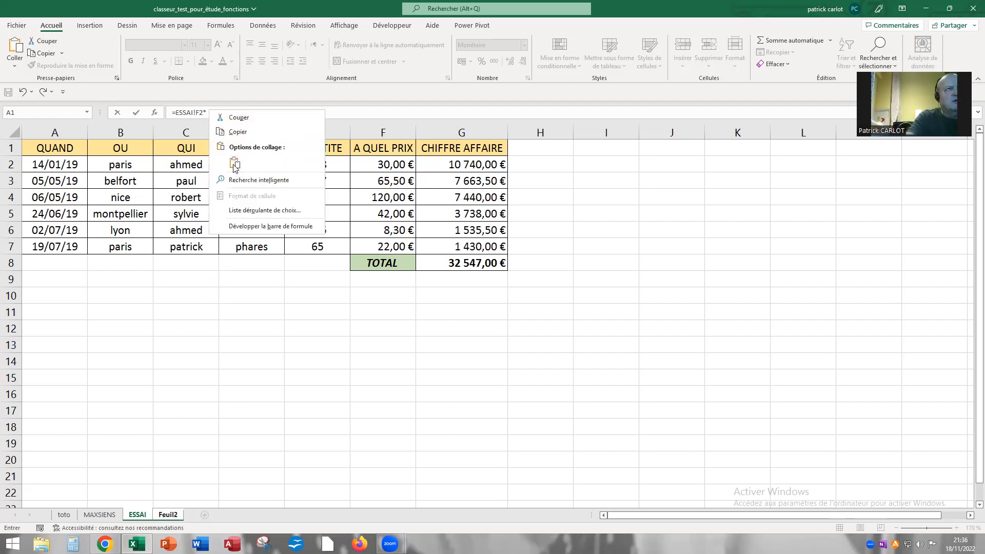
pyautogui.click(234, 163)
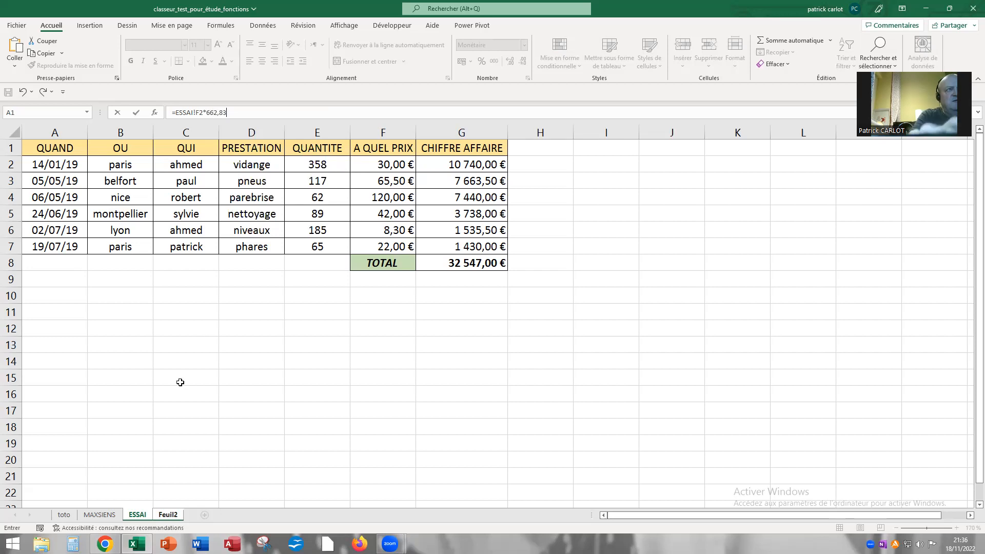
pyautogui.press('Return')
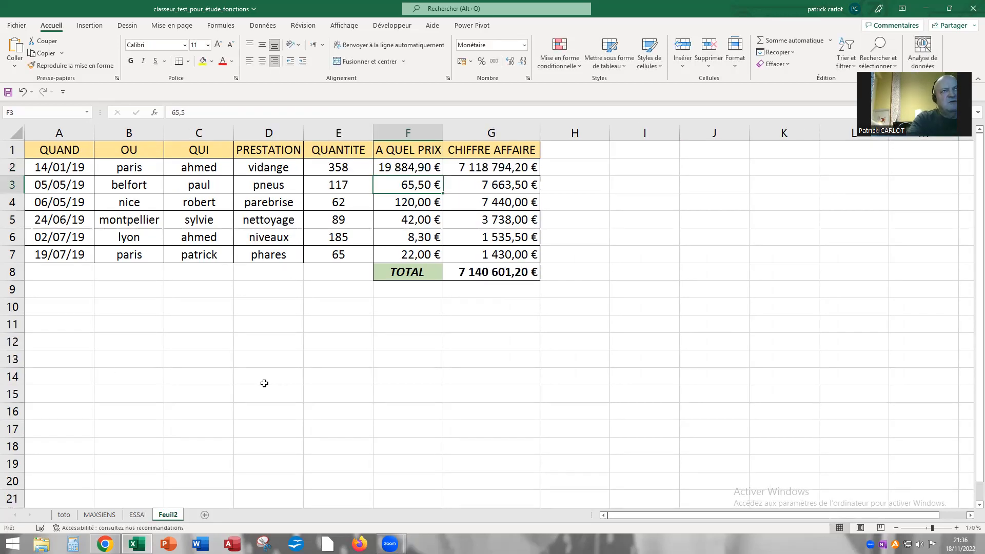
# Step: Fill the conversion formula from F2 down through F7 in the A QUEL PRIX column
pyautogui.click(401, 167)
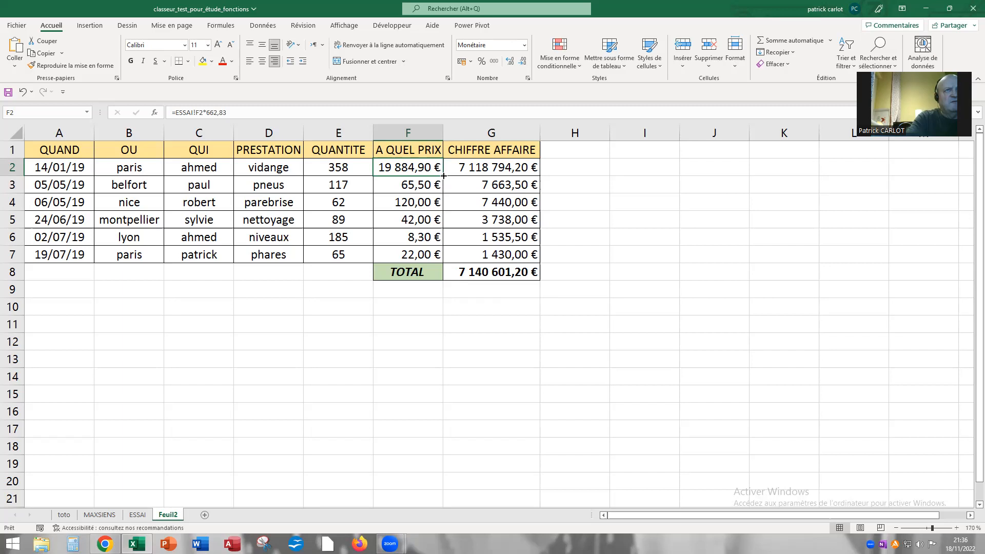
pyautogui.moveTo(444, 176); pyautogui.dragTo(436, 259)
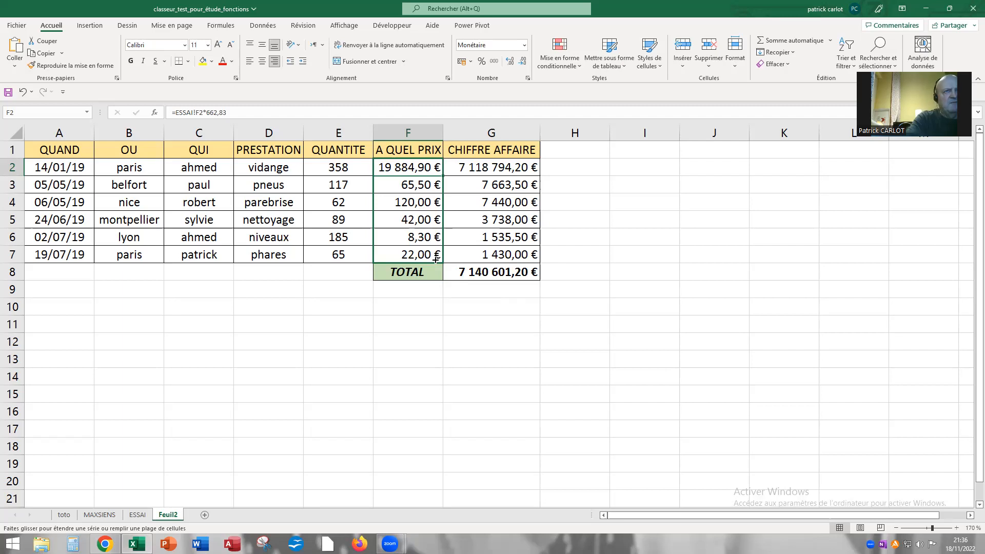
pyautogui.moveTo(436, 259); pyautogui.dragTo(436, 259)
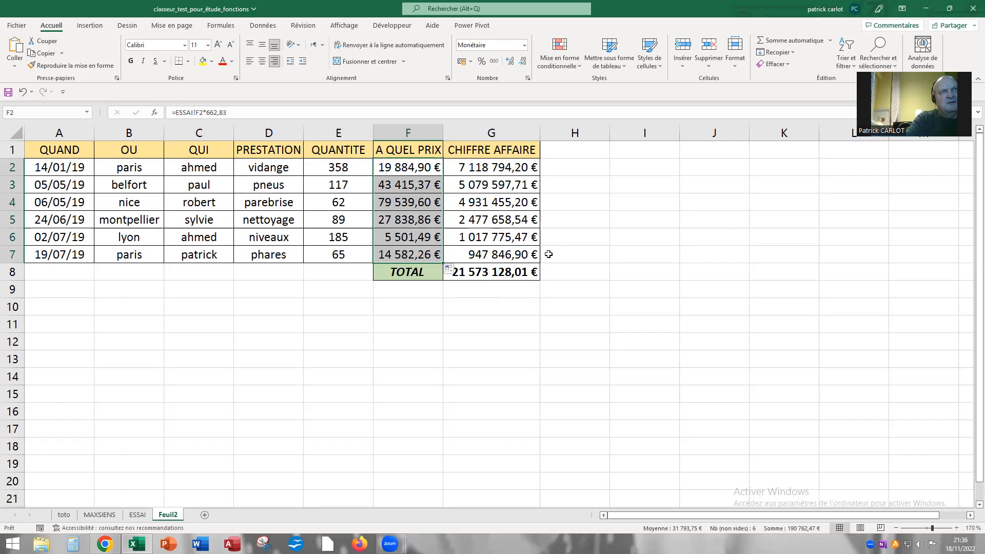
# Step: Apply the custom number format # ##0,00" Francs CFA" to the prices in F2:F7
pyautogui.rightClick(405, 206)
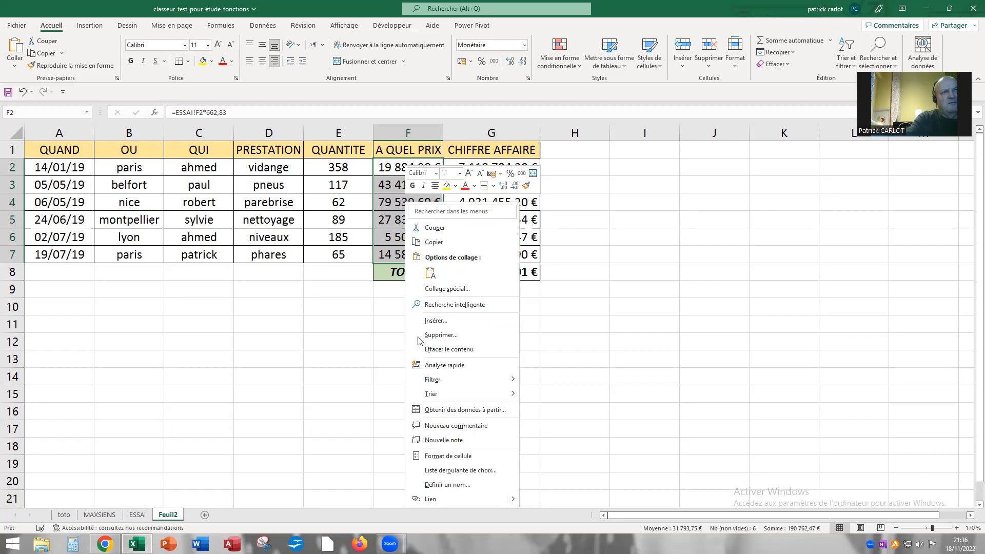
pyautogui.click(454, 459)
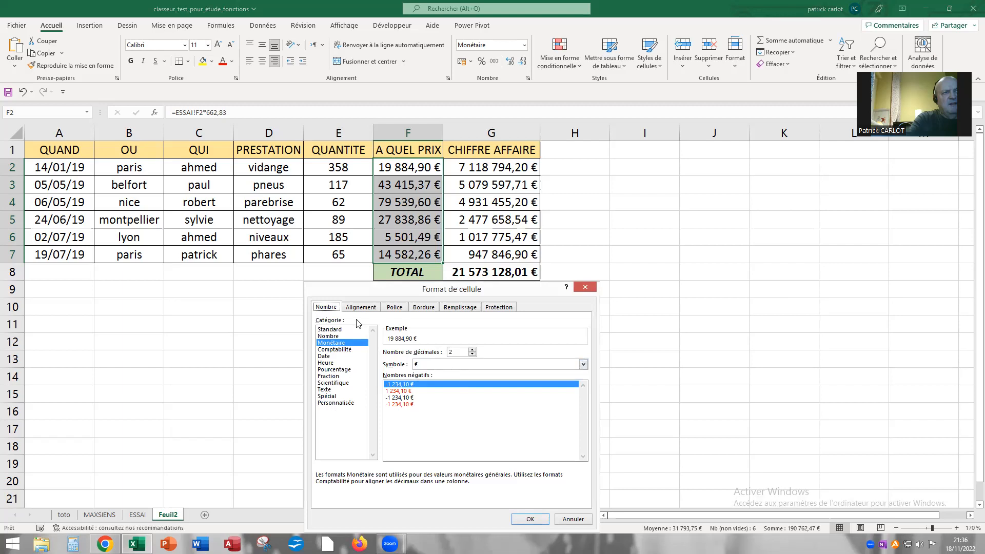
pyautogui.click(335, 403)
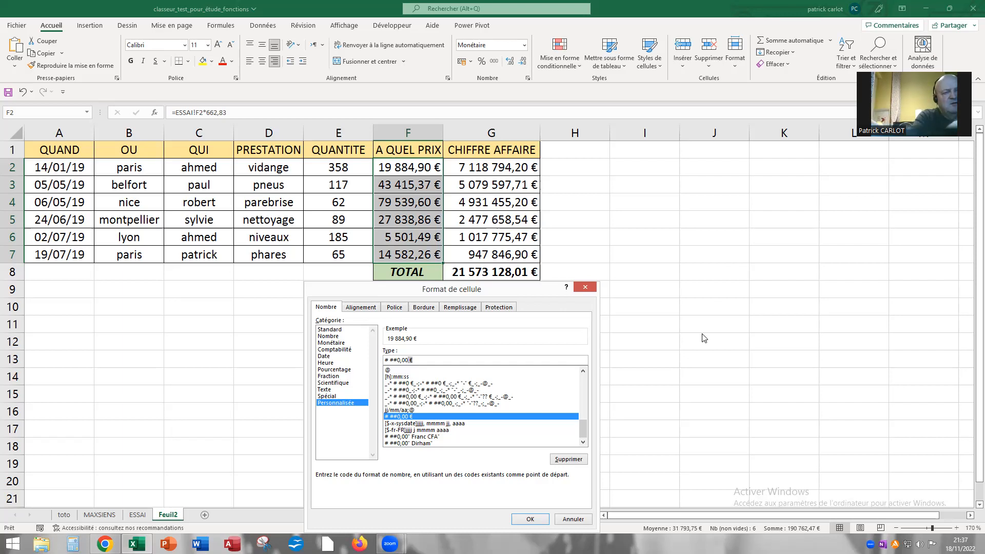
pyautogui.write('"')
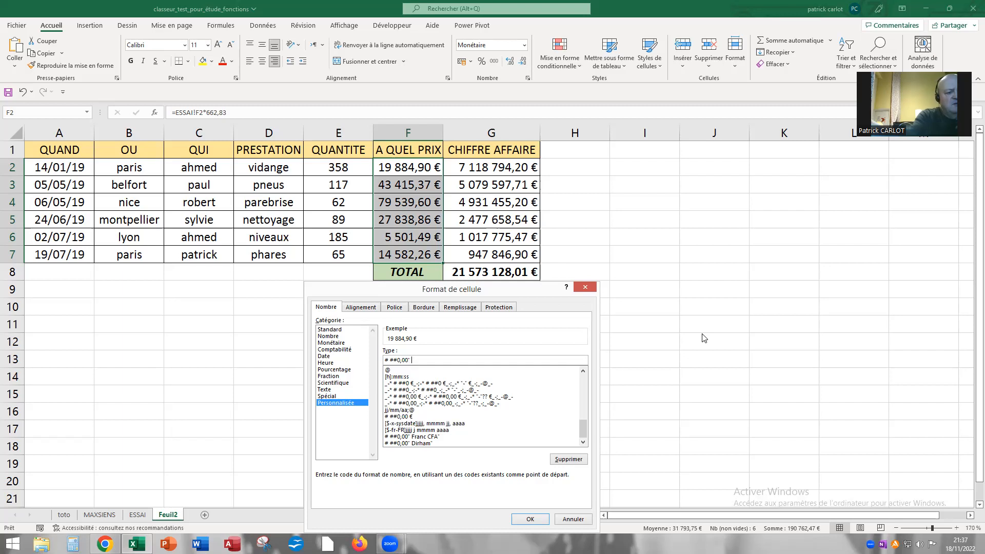
pyautogui.write(' Fra')
pyautogui.write('ncs CFA"')
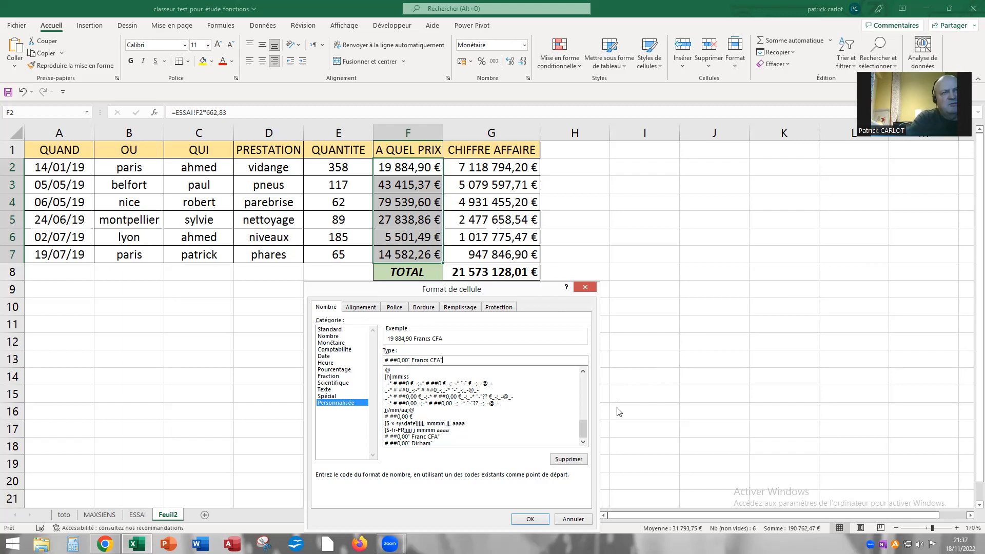
pyautogui.click(532, 520)
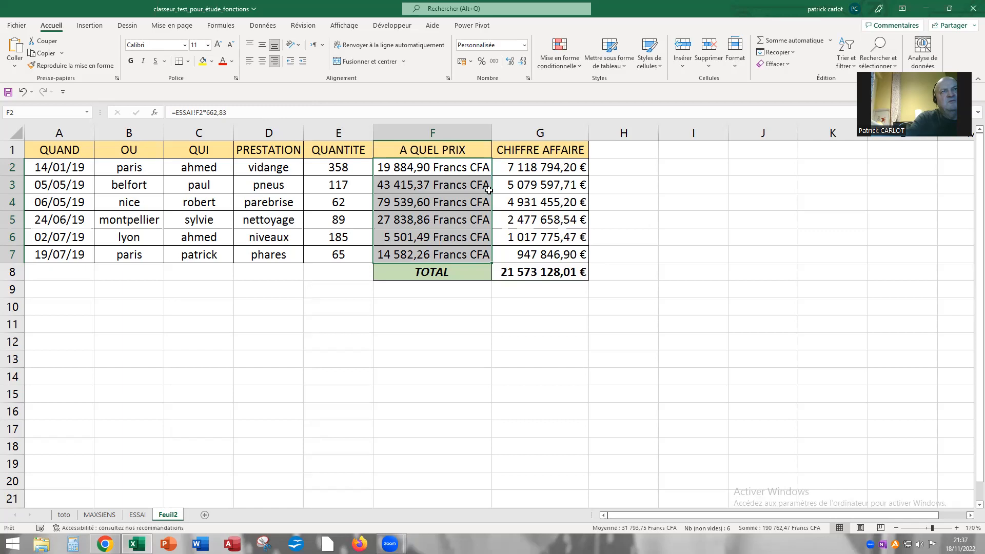
# Step: Copy the price cells' formatting onto G2:G8 and fit the CHIFFRE AFFAIRE column's width to its contents
pyautogui.click(67, 66)
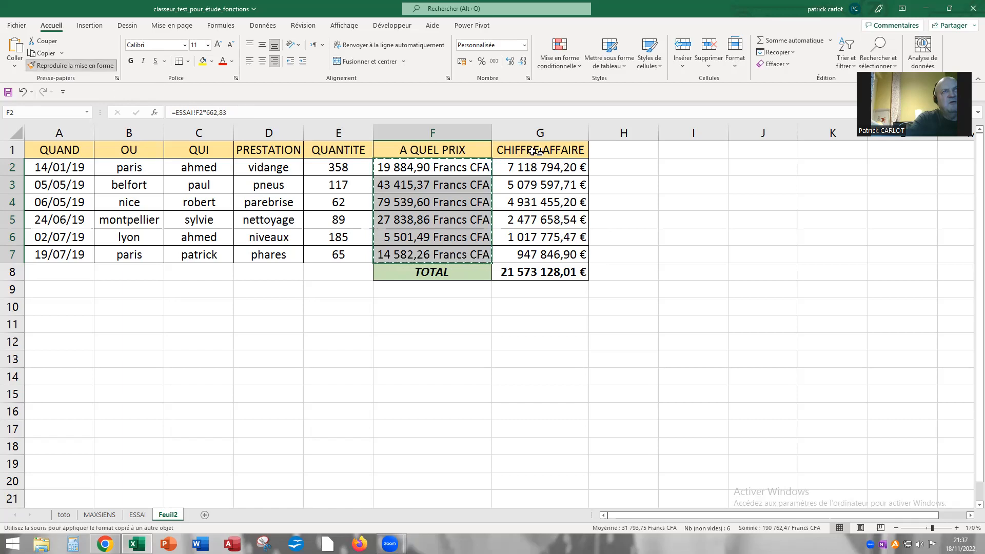
pyautogui.moveTo(534, 166); pyautogui.dragTo(533, 271)
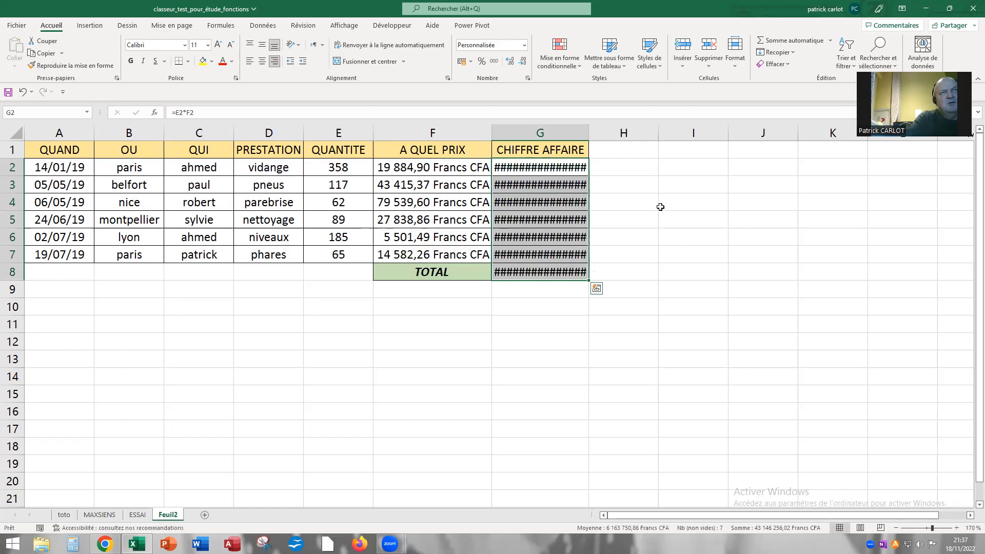
pyautogui.doubleClick(588, 132)
pyautogui.click(611, 365)
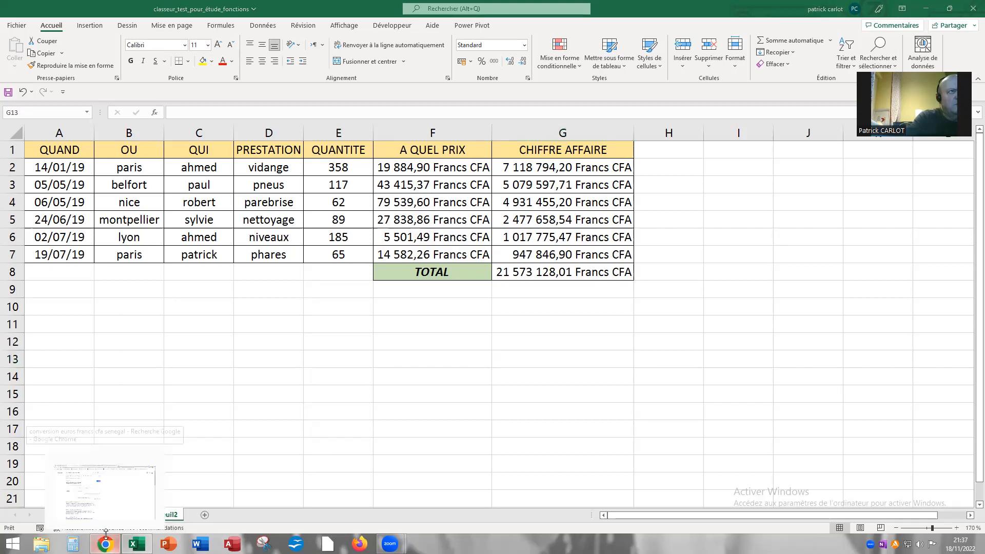
# Step: Switch to Chrome and copy the rate 653,31 from the Gabon Franc CFA conversion page
pyautogui.click(105, 536)
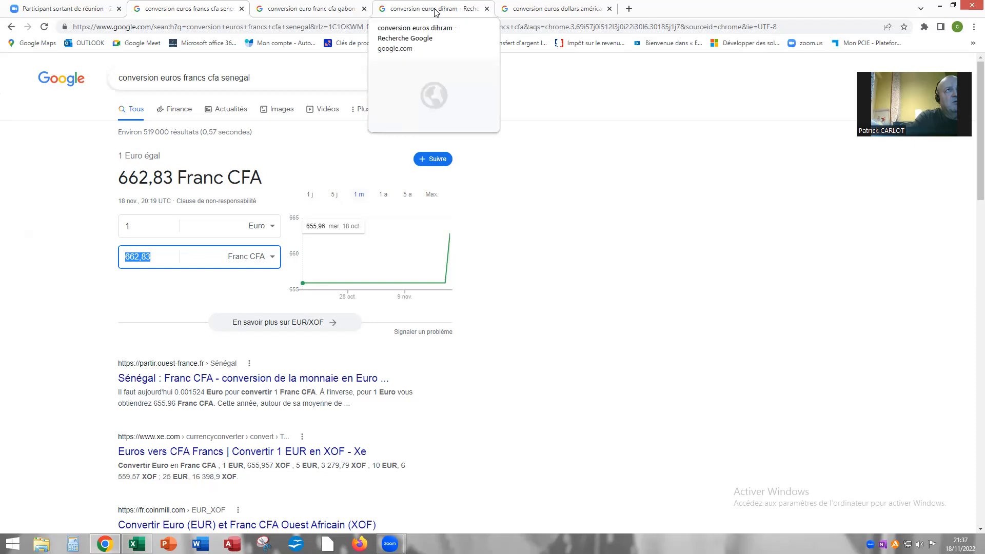
pyautogui.click(318, 8)
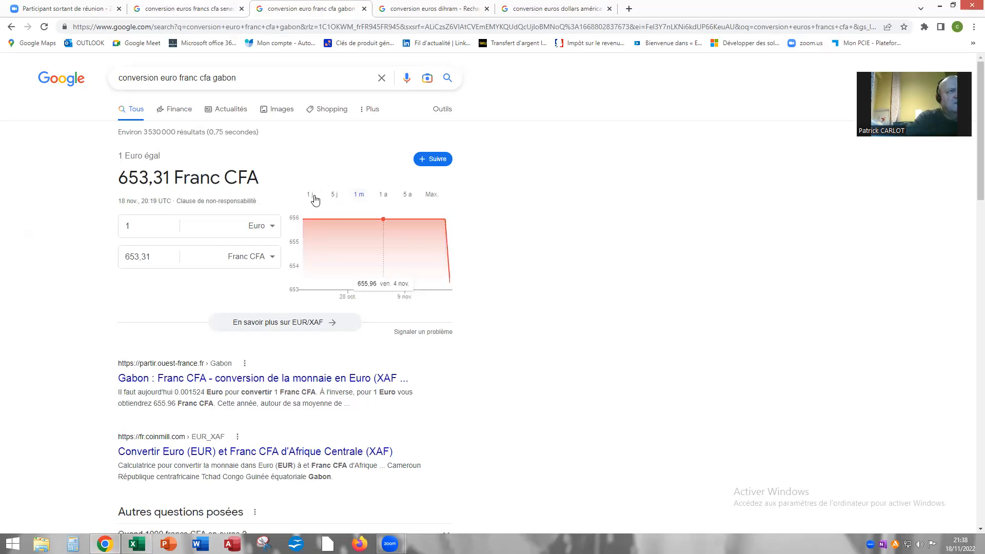
pyautogui.click(134, 256)
pyautogui.moveTo(125, 257); pyautogui.dragTo(152, 256)
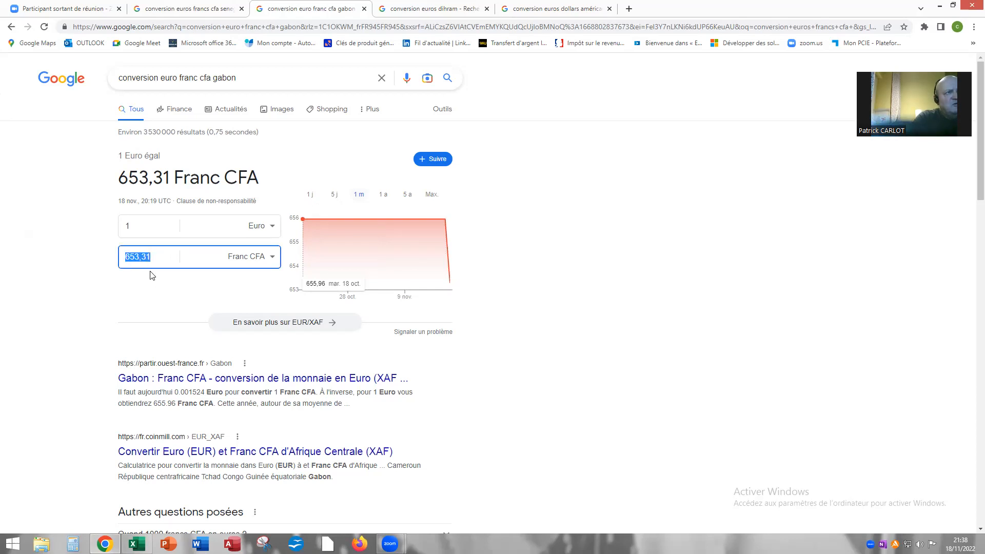
pyautogui.rightClick(145, 257)
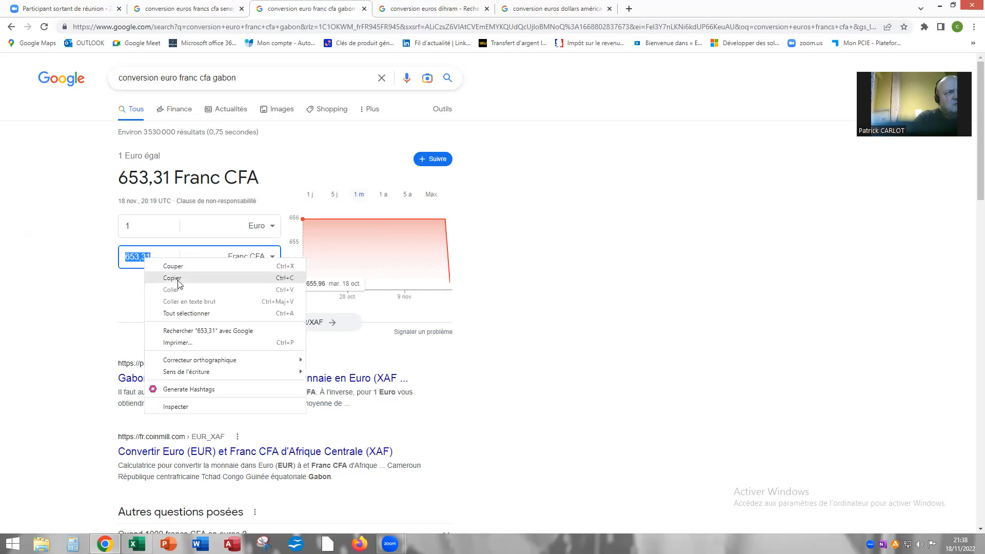
pyautogui.click(172, 278)
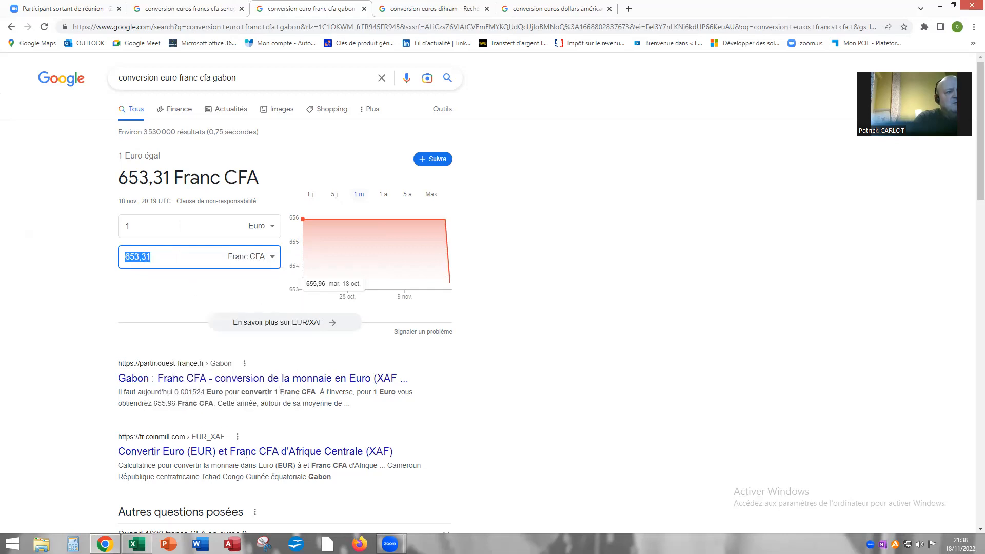
# Step: Switch to Excel and replace the rate in the F2 price formula with the copied 653,31
pyautogui.click(145, 536)
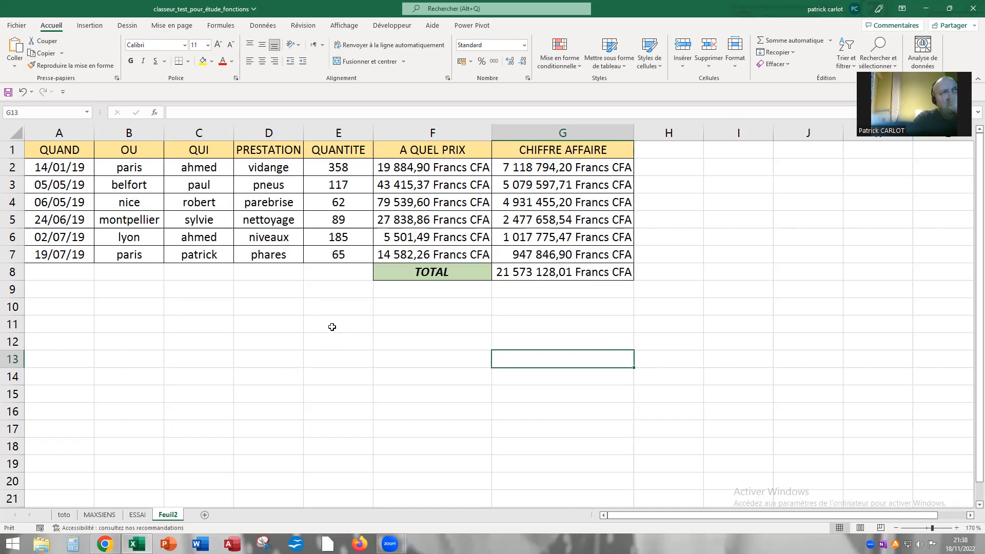
pyautogui.click(426, 167)
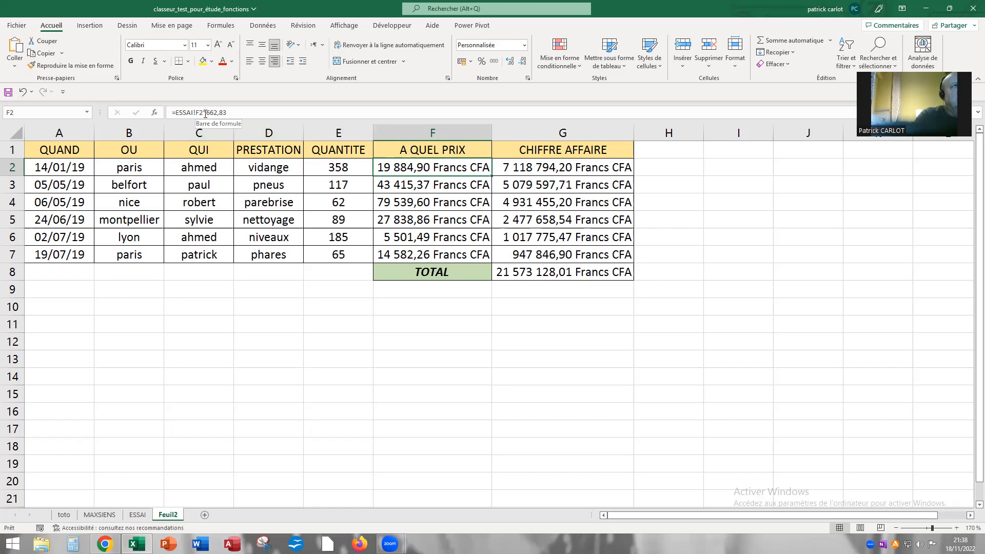
pyautogui.moveTo(207, 112); pyautogui.dragTo(228, 112)
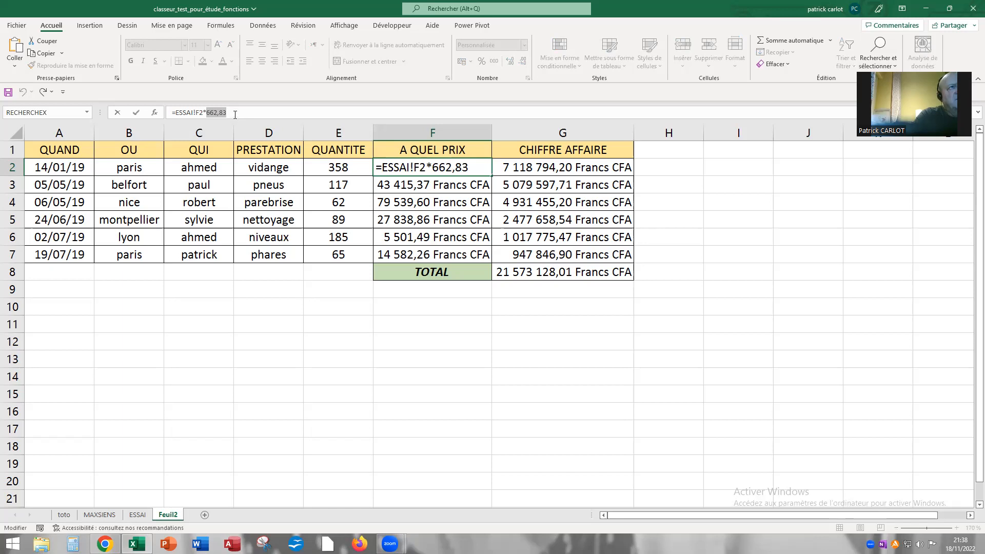
pyautogui.rightClick(219, 110)
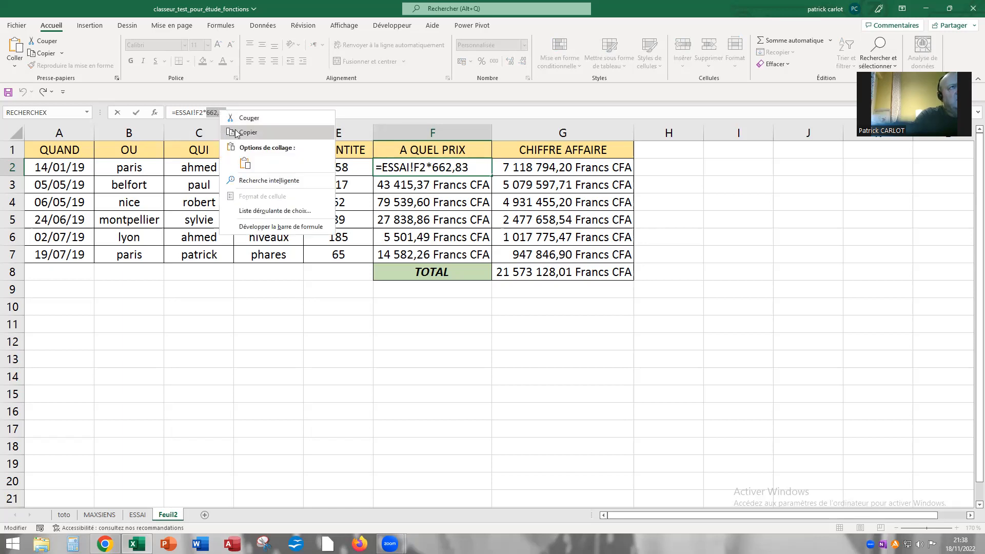
pyautogui.click(245, 162)
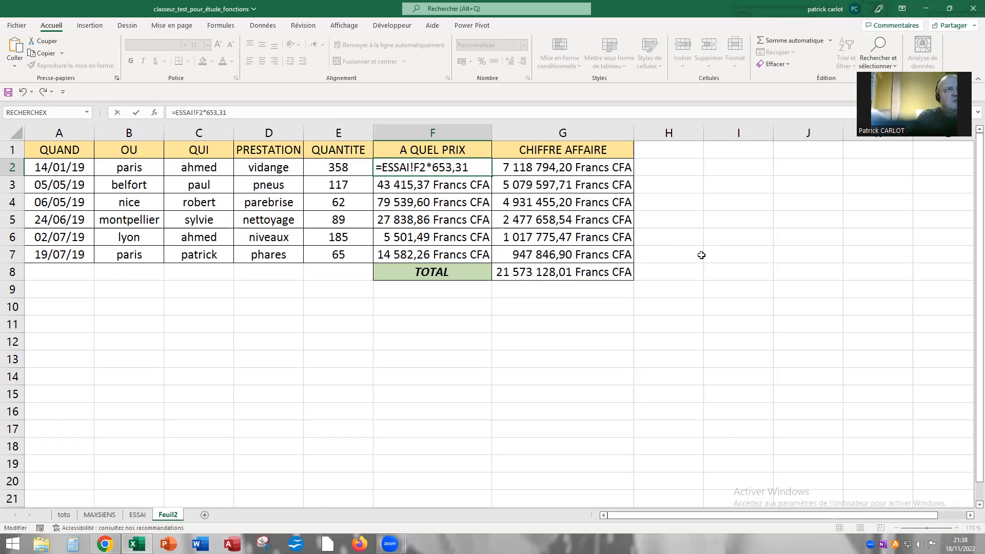
pyautogui.press('Return')
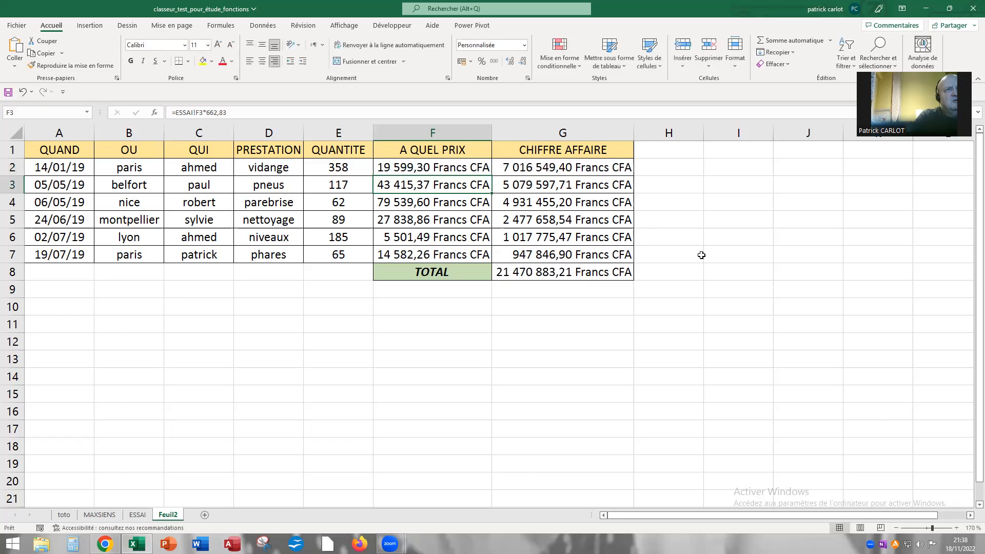
# Step: Extend the F2 formula with the Gabon rate down through F7
pyautogui.click(459, 167)
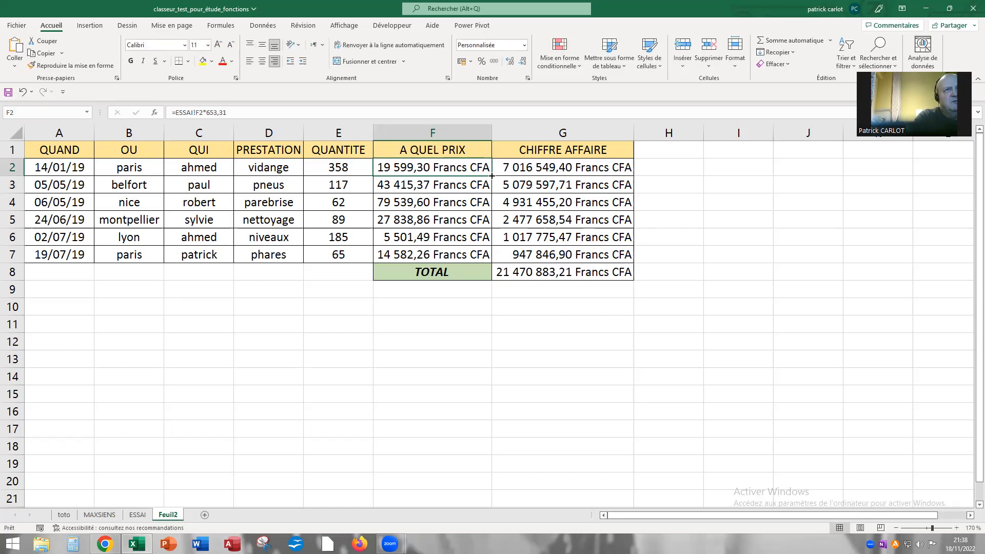
pyautogui.moveTo(492, 175); pyautogui.dragTo(479, 255)
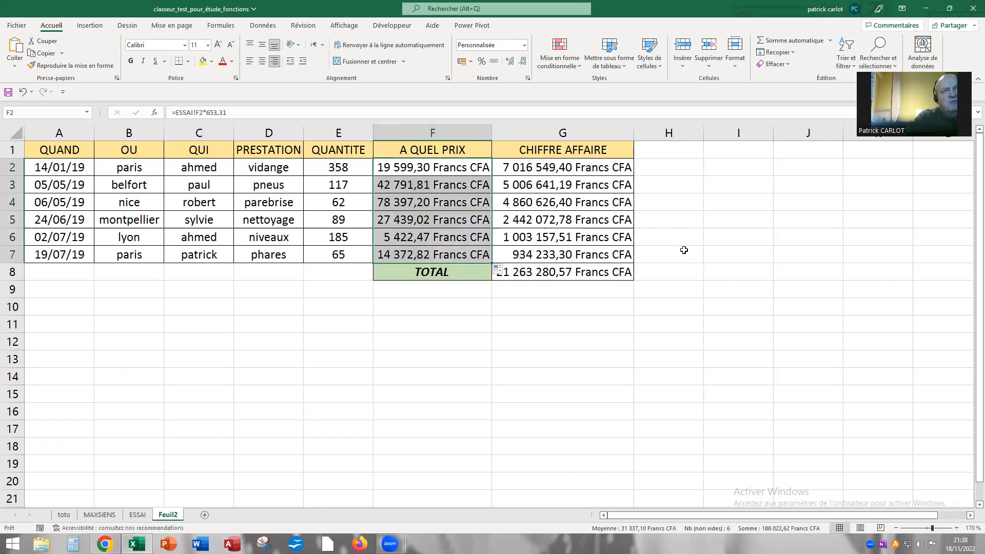
pyautogui.click(686, 254)
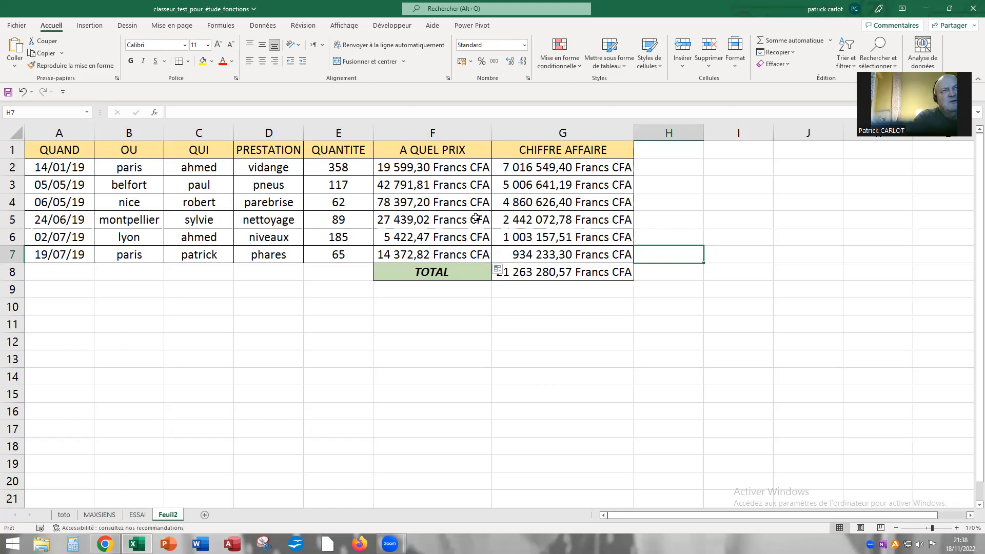
# Step: Switch to Chrome and copy the rate 11,07 from the euro to Moroccan dirham conversion page
pyautogui.click(422, 169)
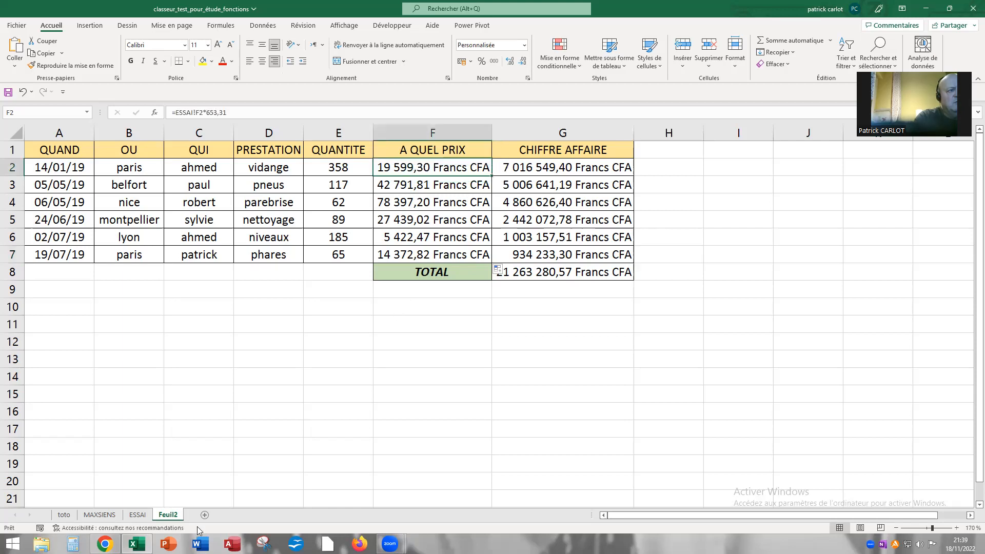
pyautogui.click(105, 544)
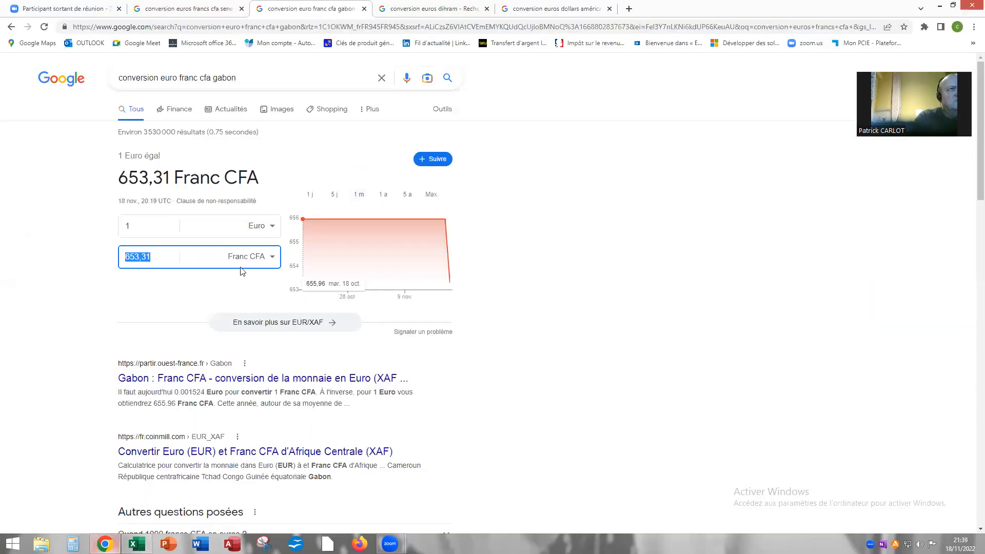
pyautogui.click(401, 10)
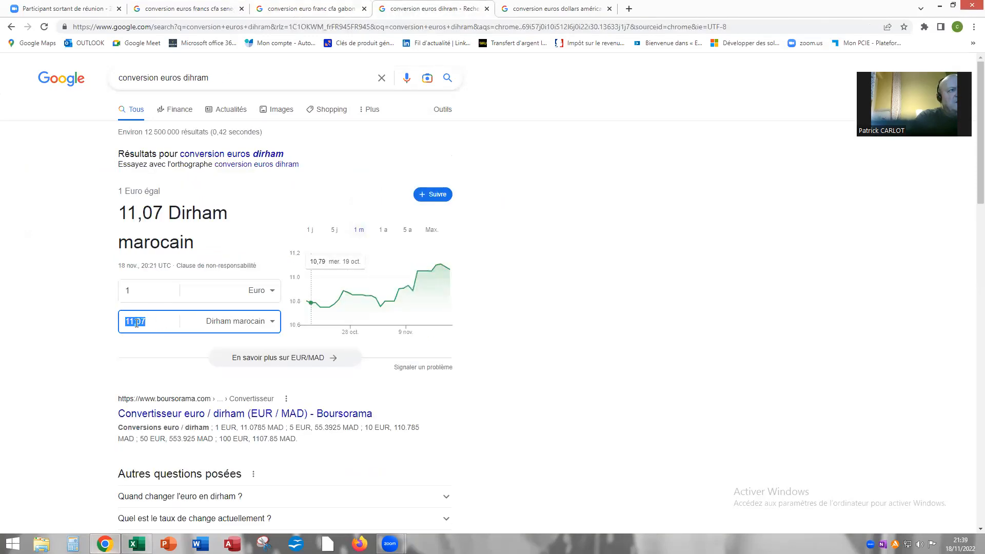
pyautogui.moveTo(120, 208); pyautogui.dragTo(160, 212)
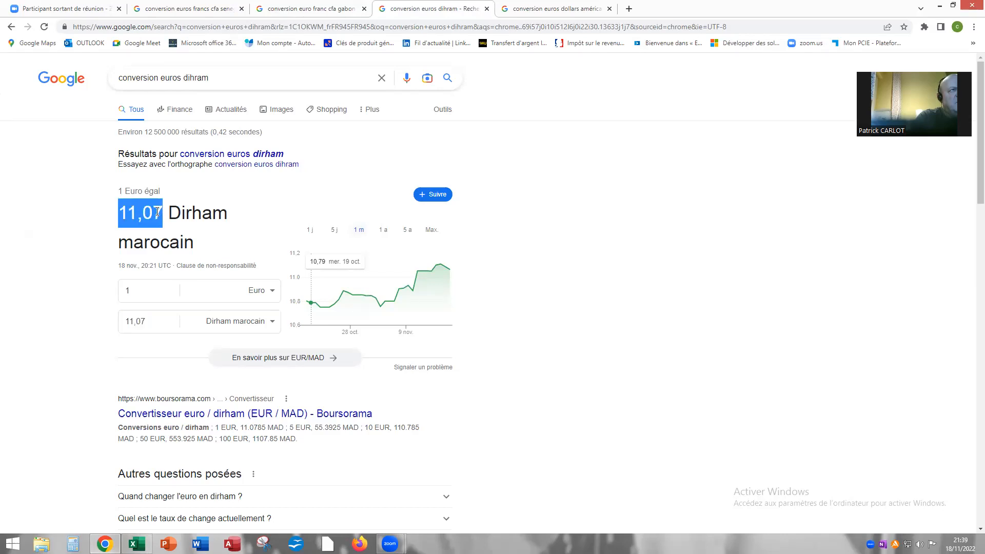
pyautogui.rightClick(153, 214)
pyautogui.click(189, 219)
# Step: Switch to Excel, replace the rate in the F2 price formula with the copied 11,07 and extend the formula down through F7
pyautogui.click(137, 544)
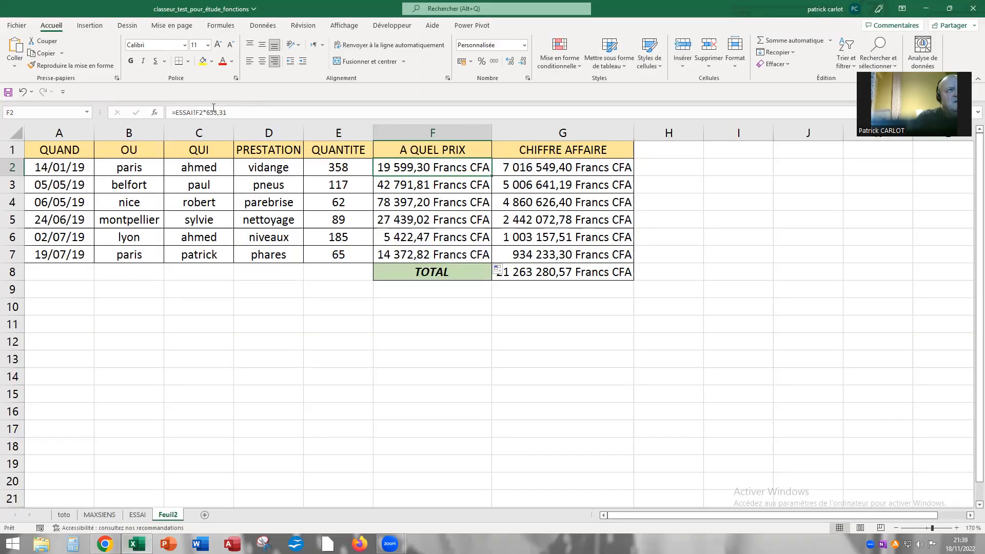
pyautogui.moveTo(208, 112); pyautogui.dragTo(226, 110)
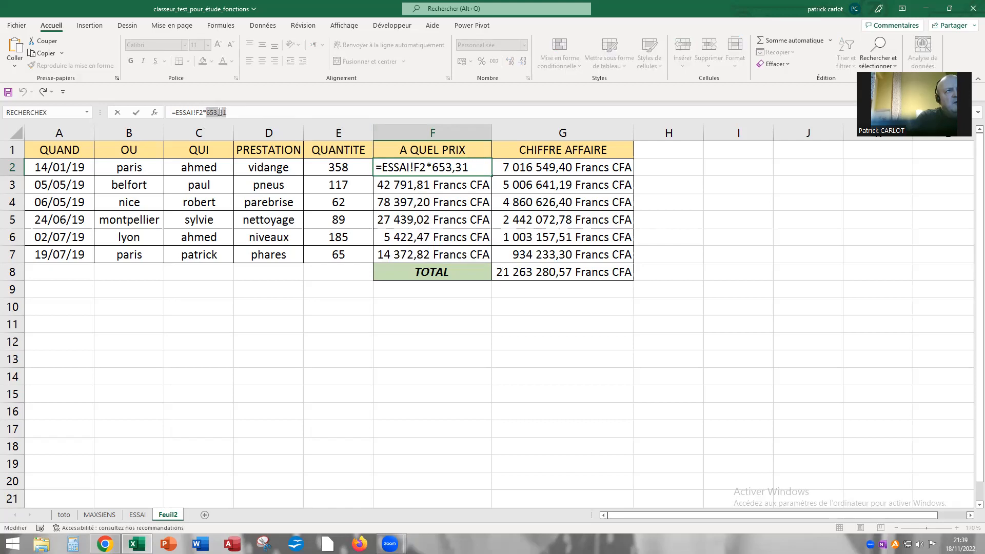
pyautogui.rightClick(220, 112)
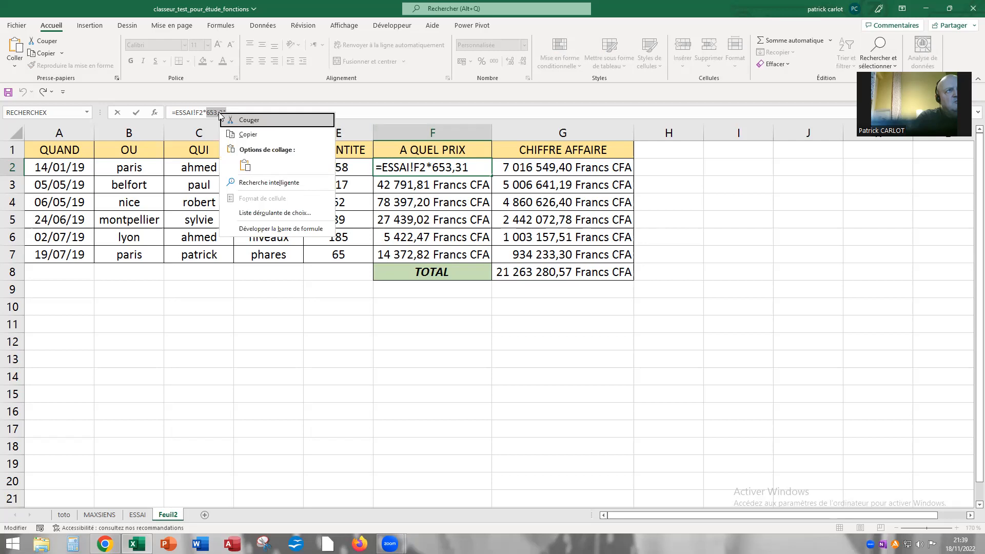
pyautogui.click(245, 165)
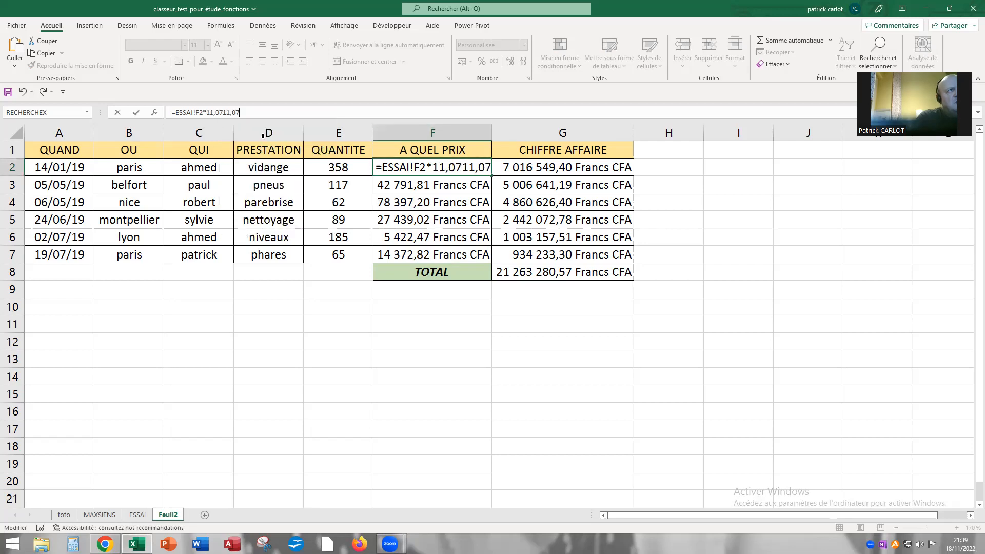
pyautogui.press('BackSpace')
pyautogui.press('BackSpace')
pyautogui.press('BackSpace')
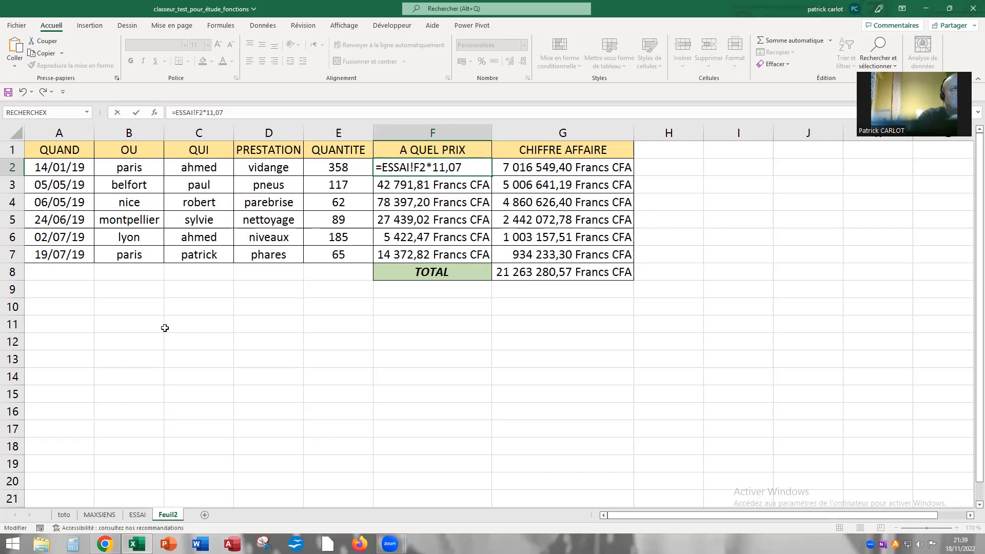
pyautogui.press('Return')
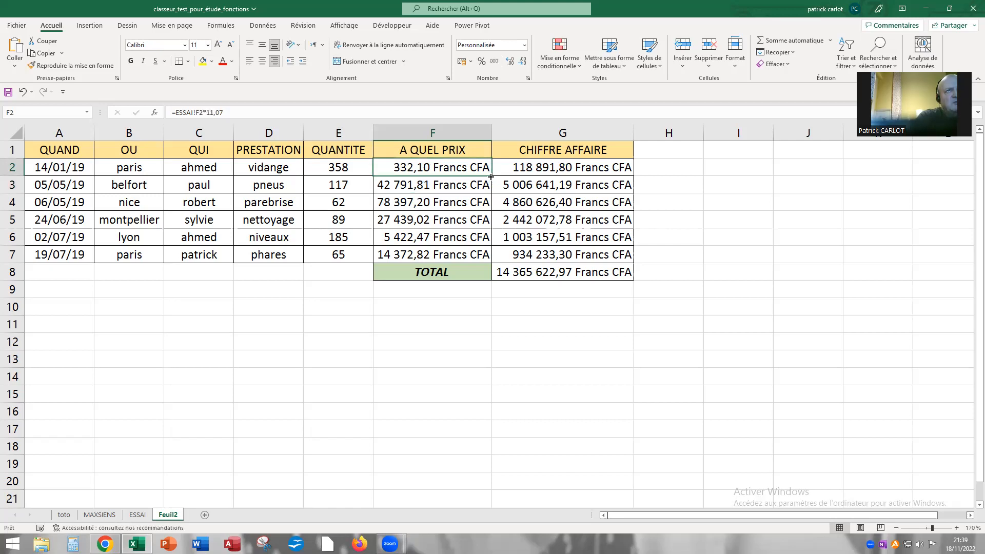
pyautogui.moveTo(491, 175); pyautogui.dragTo(480, 247)
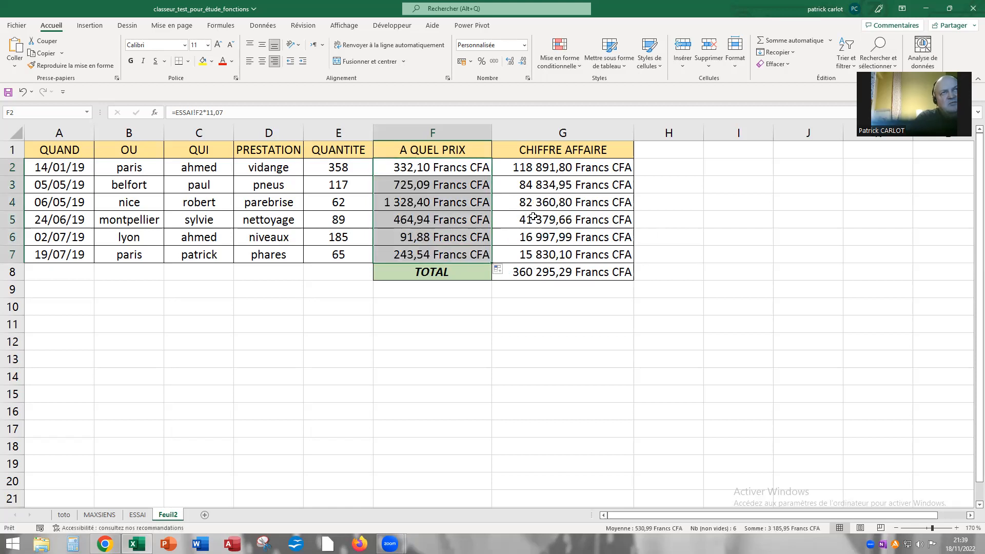
# Step: Change the custom number format of F2:F7 so the prices end in "Dirham" instead of "Francs CFA"
pyautogui.rightClick(447, 192)
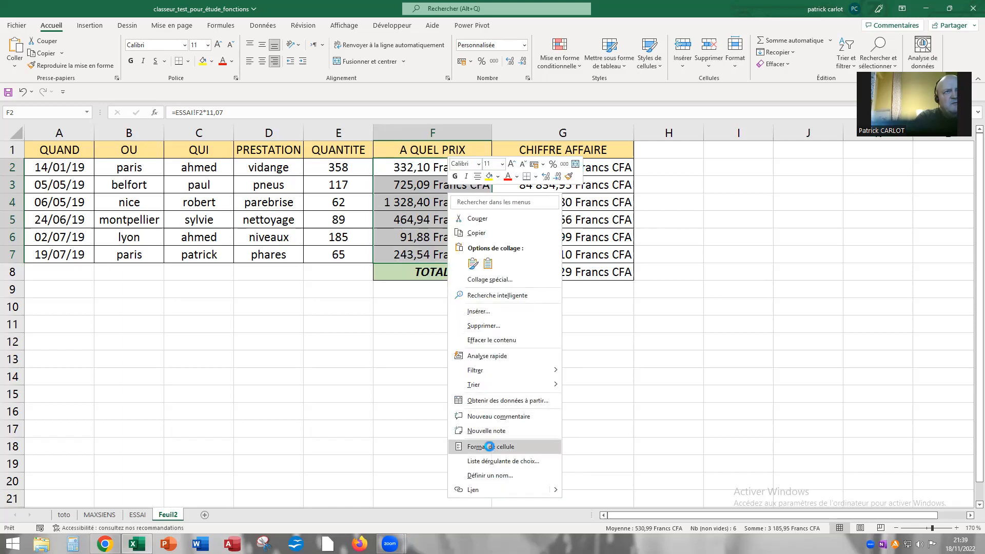
pyautogui.click(491, 447)
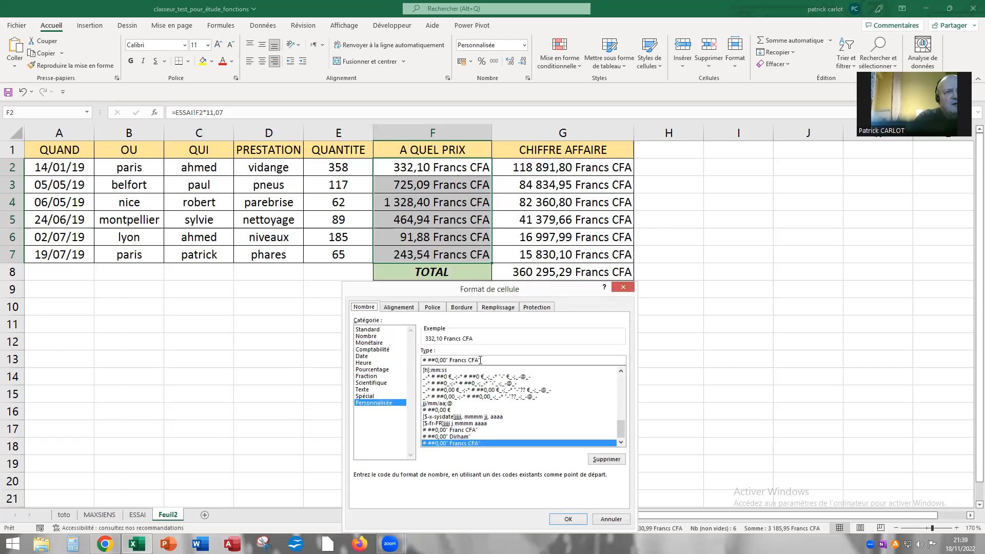
pyautogui.moveTo(479, 360); pyautogui.dragTo(454, 360)
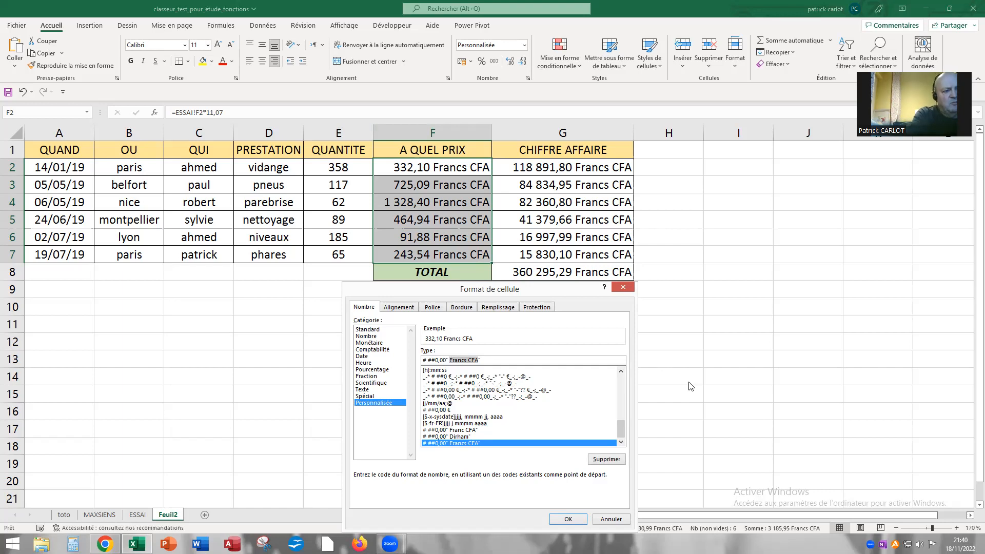
pyautogui.write('D')
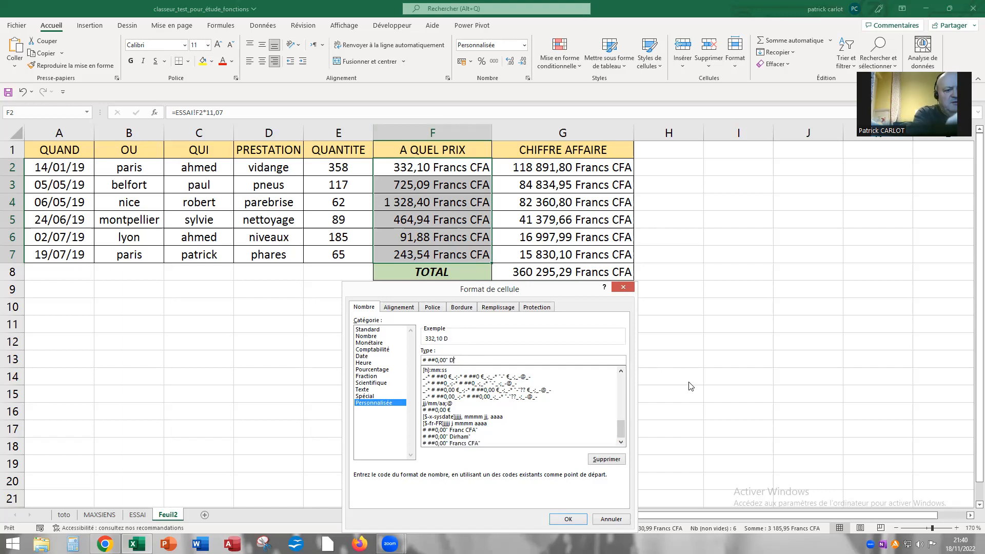
pyautogui.write('irha')
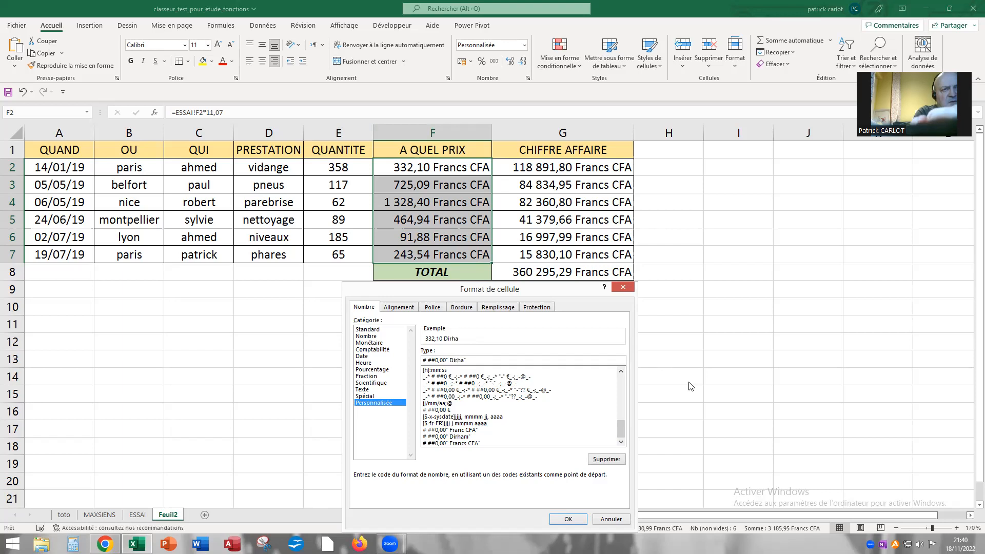
pyautogui.write('m')
pyautogui.press('Return')
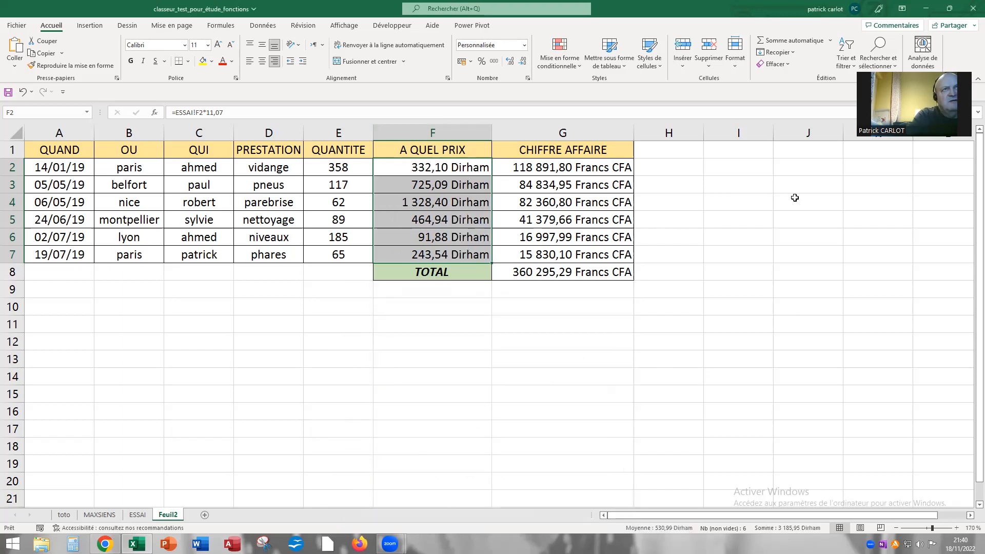
# Step: Copy the Dirham formatting of F2:F7 onto G2:G8 and look briefly at the ESSAI sheet
pyautogui.click(78, 65)
pyautogui.moveTo(555, 168)
pyautogui.mouseDown()
pyautogui.moveTo(554, 257)
pyautogui.moveTo(572, 272)
pyautogui.mouseUp()
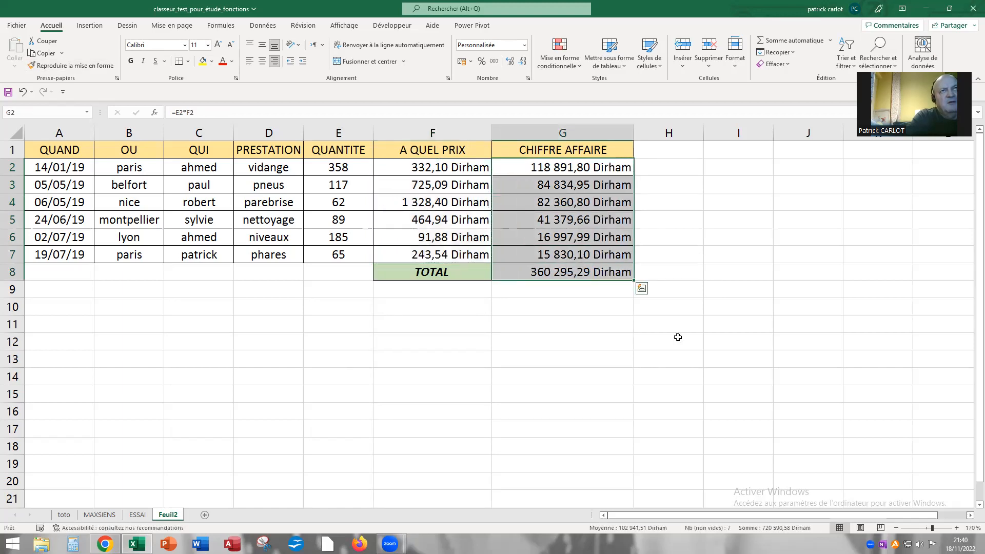
pyautogui.click(143, 516)
pyautogui.click(168, 515)
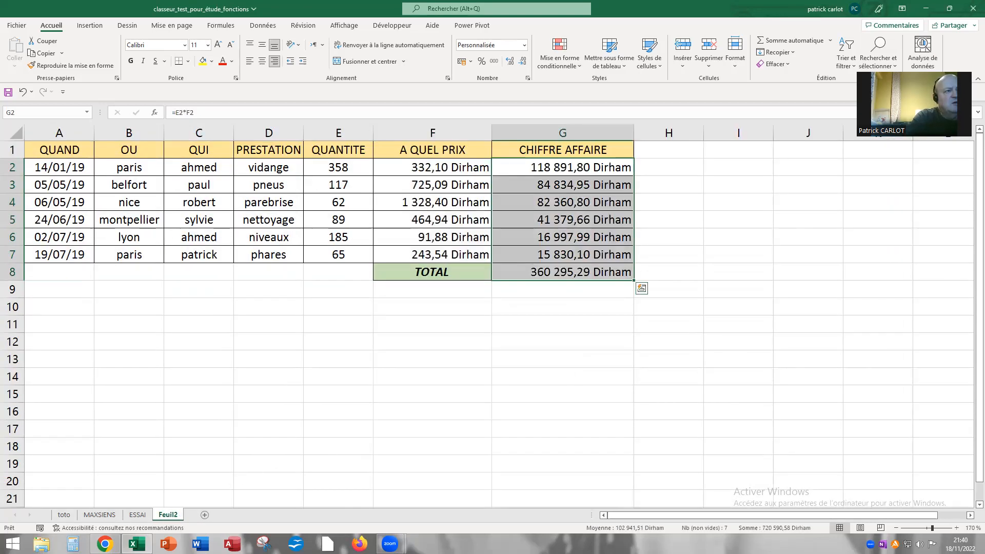
# Step: Switch to Chrome and copy the rate 1,03 from the euro to US dollar conversion page
pyautogui.click(105, 544)
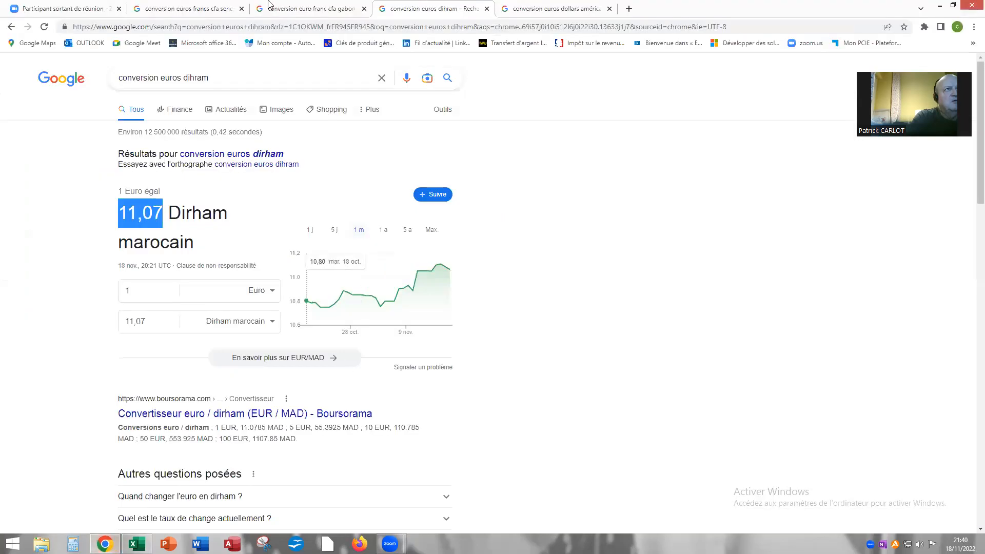
pyautogui.click(516, 8)
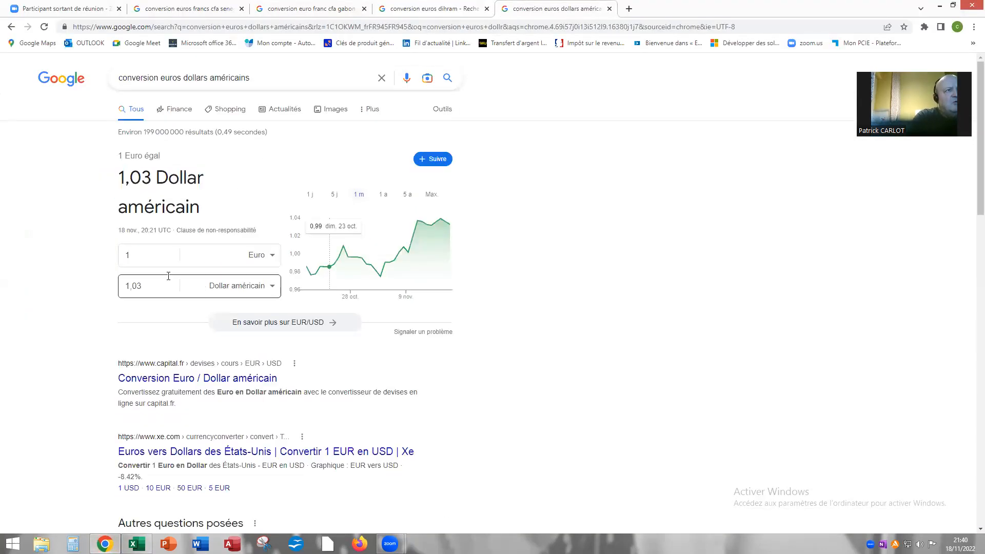
pyautogui.moveTo(126, 285); pyautogui.dragTo(140, 286)
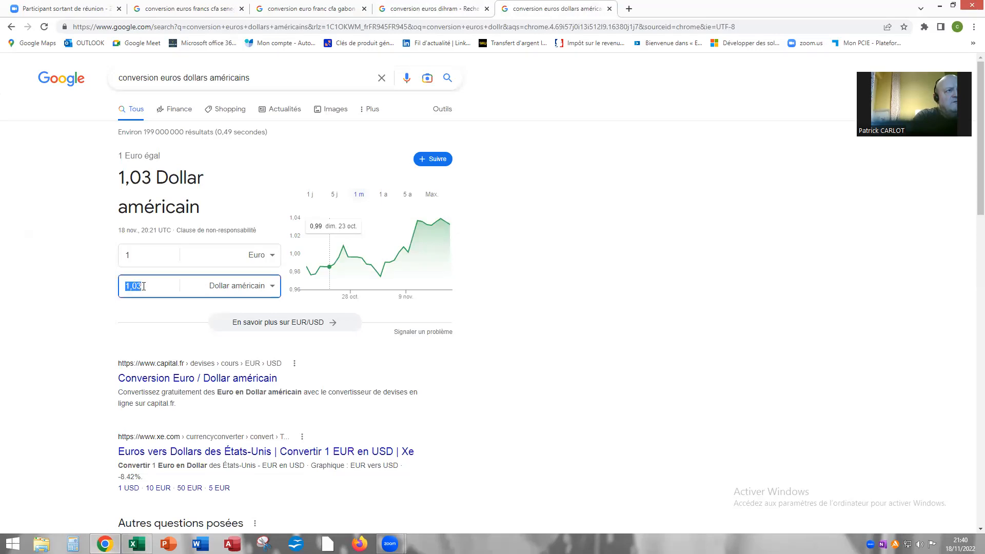
pyautogui.rightClick(136, 289)
pyautogui.click(166, 306)
# Step: Switch to Excel, replace the rate in the F2 price formula with the copied 1,03 and extend the formula down through F7
pyautogui.click(136, 544)
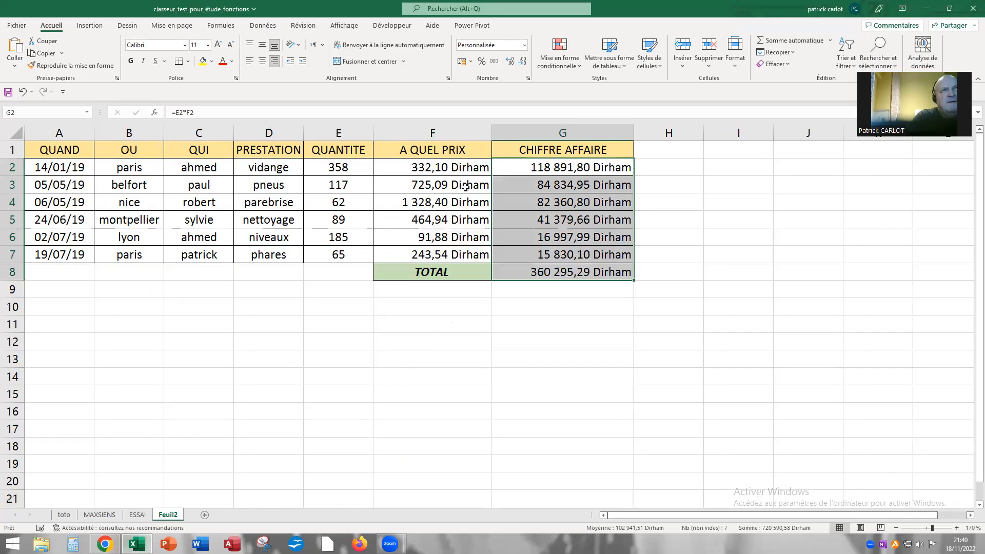
pyautogui.click(418, 167)
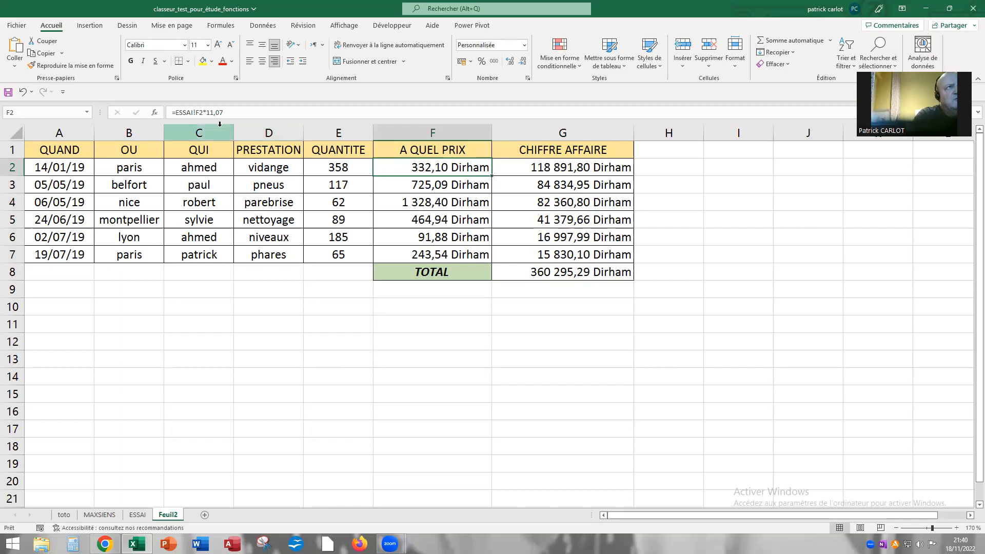
pyautogui.doubleClick(207, 112)
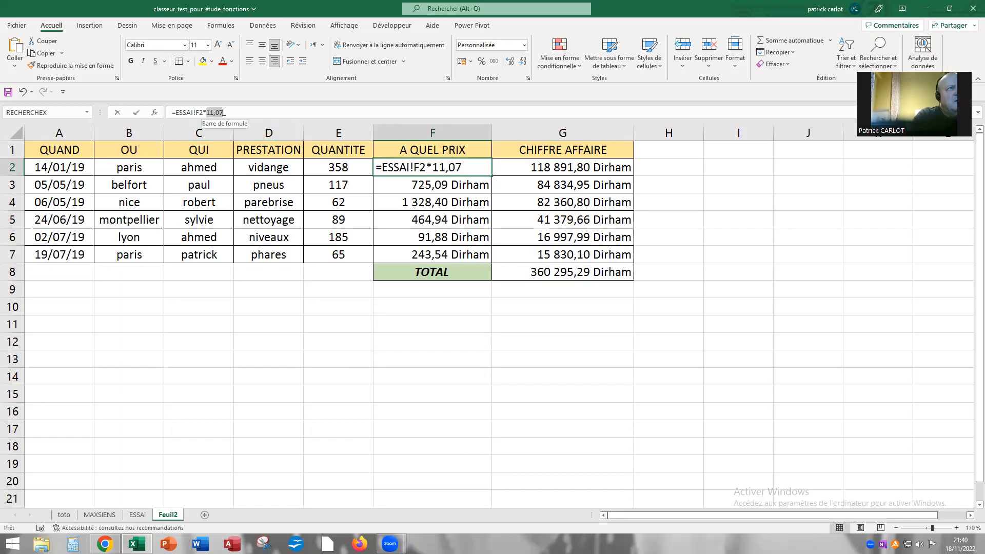
pyautogui.rightClick(219, 112)
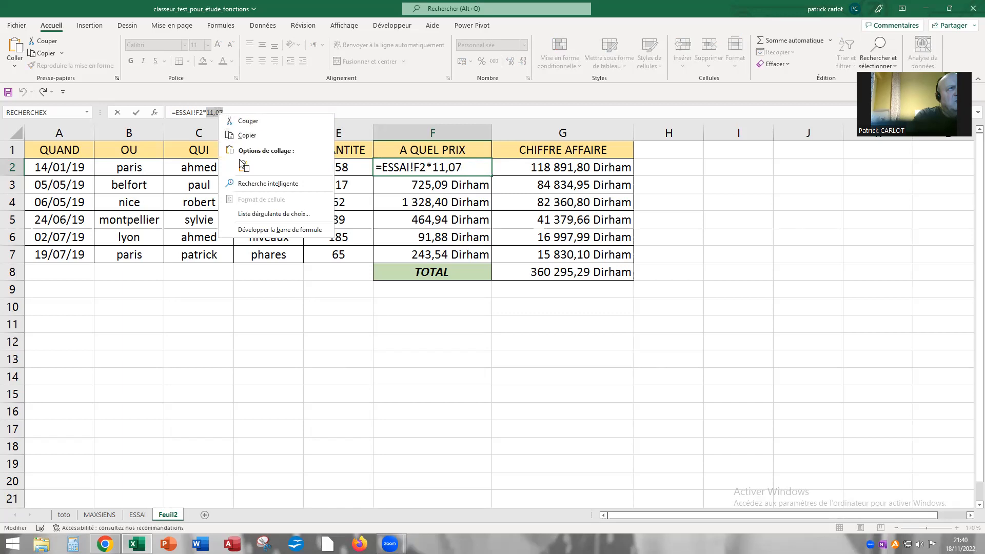
pyautogui.click(243, 166)
pyautogui.rightClick(219, 112)
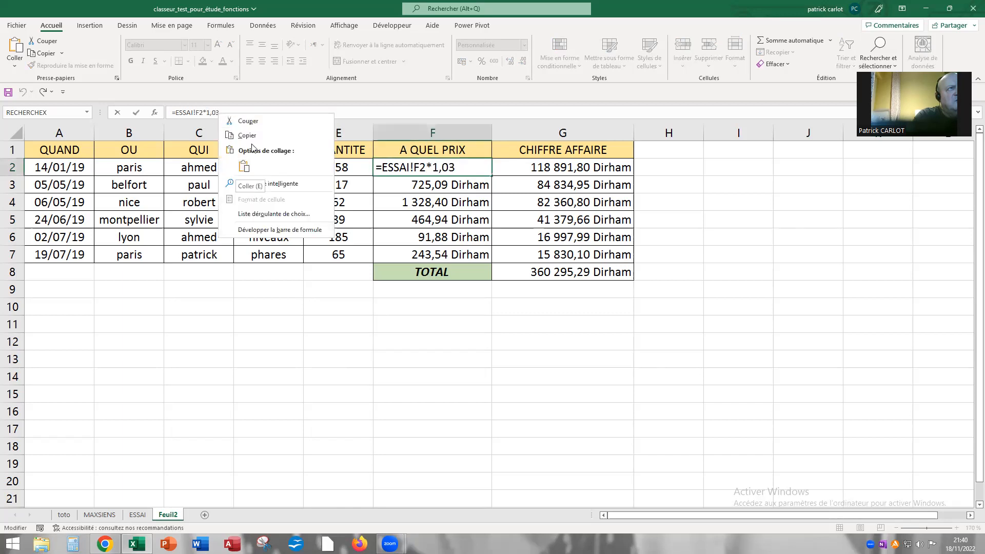
pyautogui.click(244, 168)
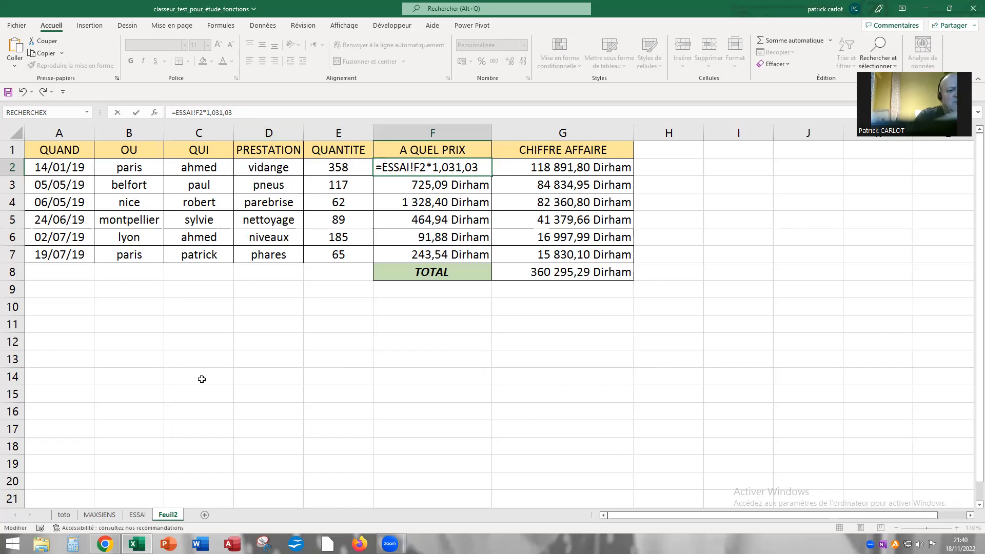
pyautogui.press('BackSpace')
pyautogui.press('BackSpace')
pyautogui.press('BackSpace')
pyautogui.press('BackSpace')
pyautogui.press('Return')
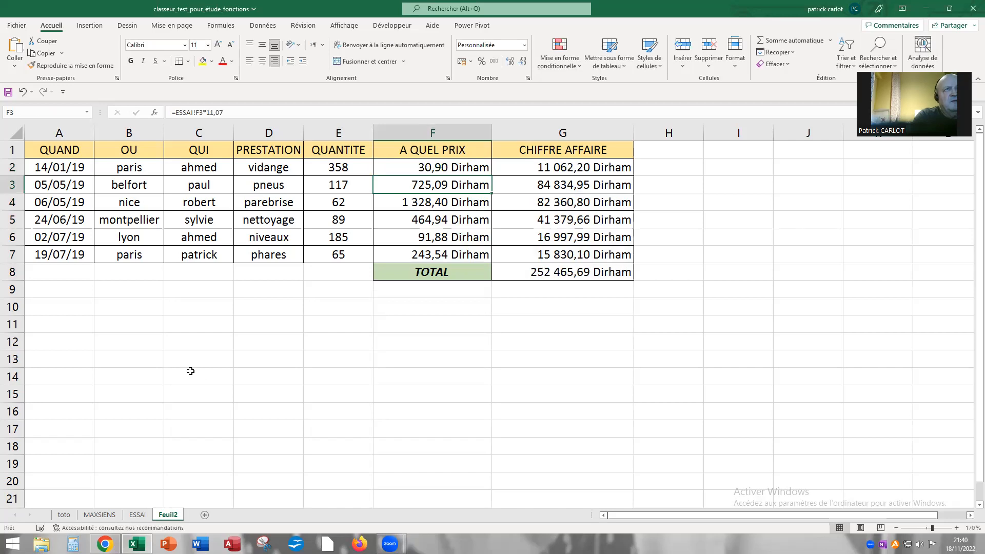
pyautogui.click(456, 167)
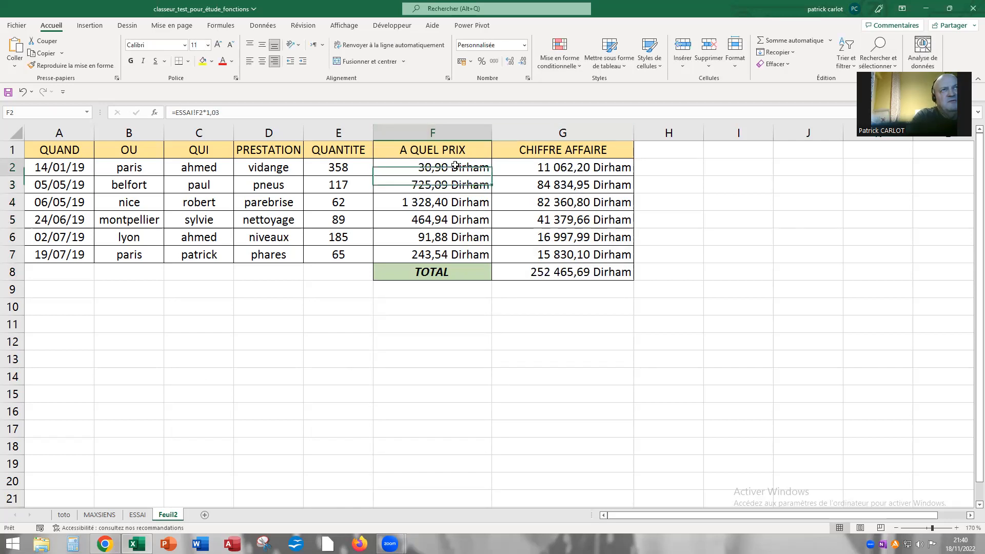
pyautogui.moveTo(491, 175); pyautogui.dragTo(485, 248)
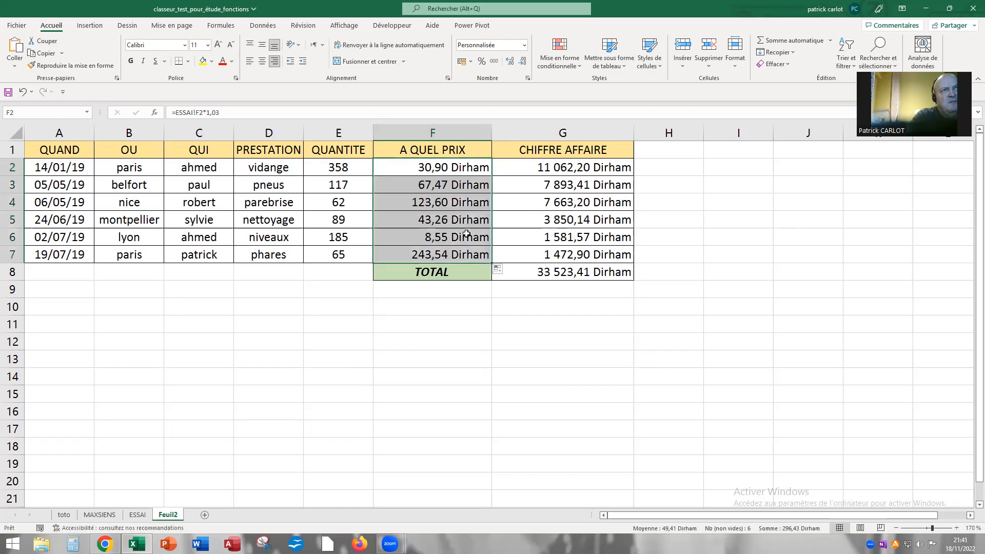
# Step: Change the custom number format of F2:F7 so the prices end in "Dollars US" instead of "Dirham"
pyautogui.rightClick(430, 204)
pyautogui.click(473, 457)
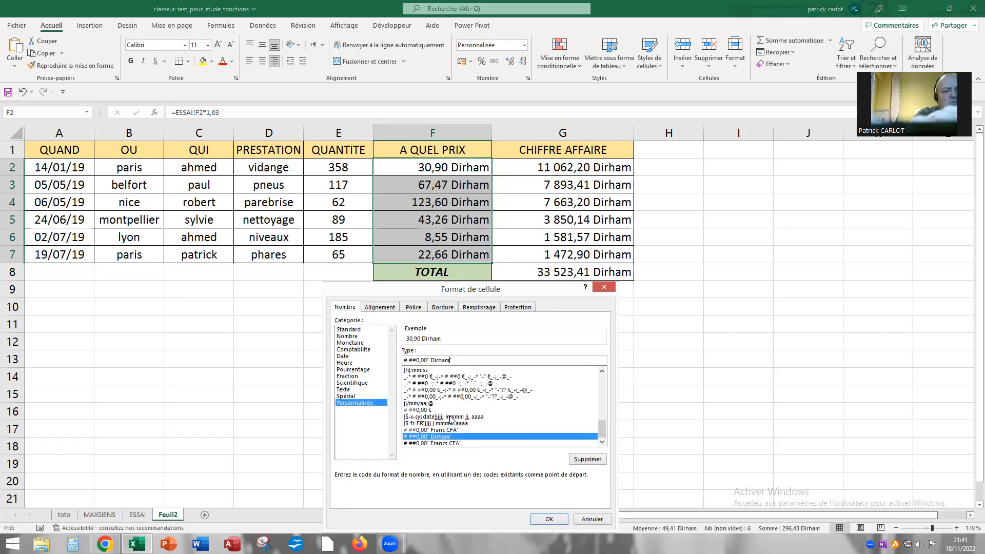
pyautogui.press('BackSpace')
pyautogui.press('BackSpace')
pyautogui.press('BackSpace')
pyautogui.press('BackSpace')
pyautogui.press('BackSpace')
pyautogui.press('BackSpace')
pyautogui.press('BackSpace')
pyautogui.write('"')
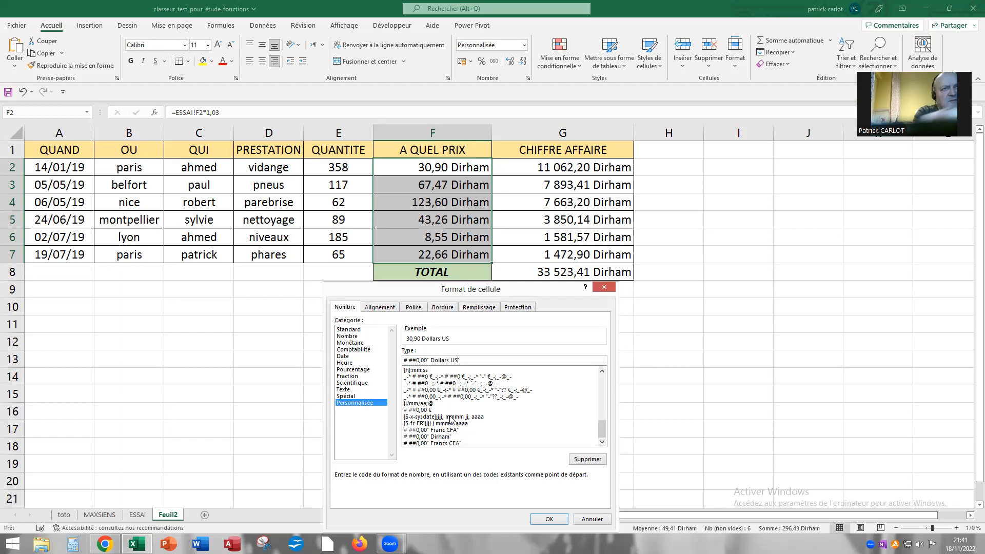
pyautogui.press('Return')
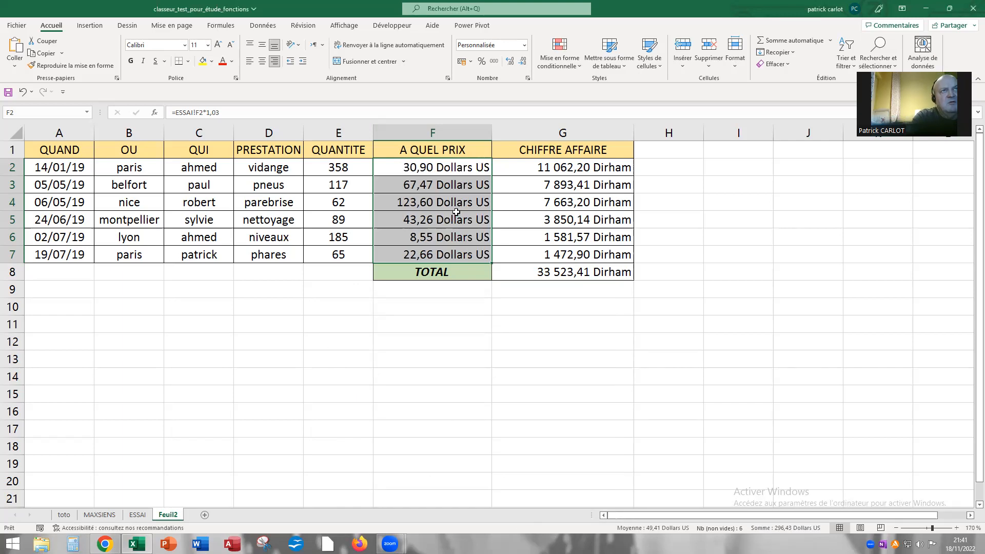
# Step: Copy the Dollars US formatting of F2:F7 onto G2:G8, and change the custom number format of G2:G8 to end in "$" instead
pyautogui.click(66, 65)
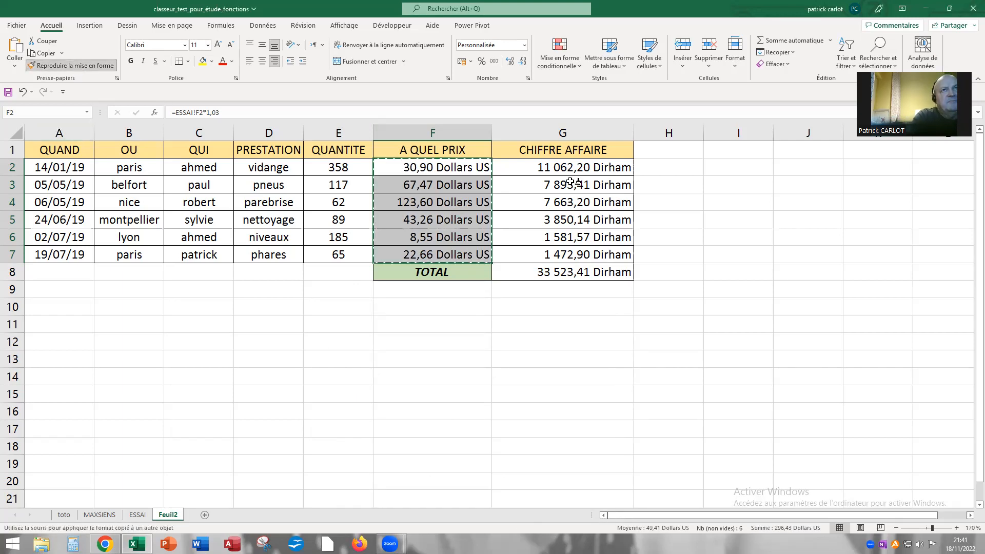
pyautogui.moveTo(559, 167); pyautogui.dragTo(562, 271)
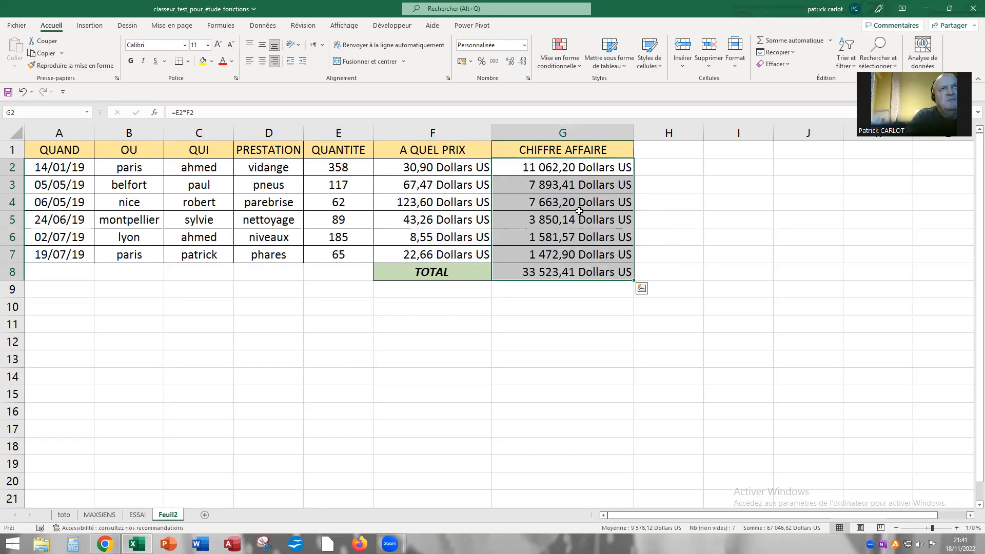
pyautogui.rightClick(540, 205)
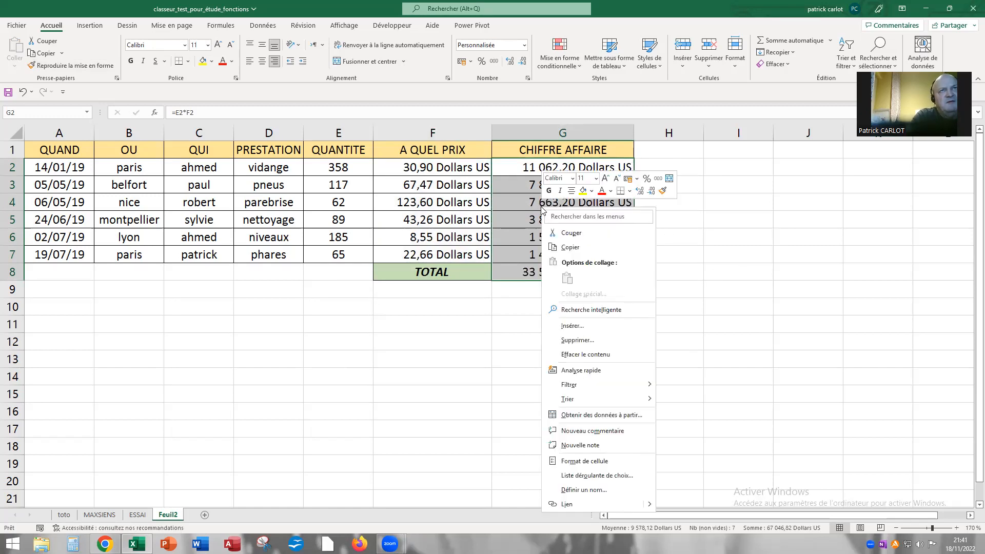
pyautogui.click(604, 464)
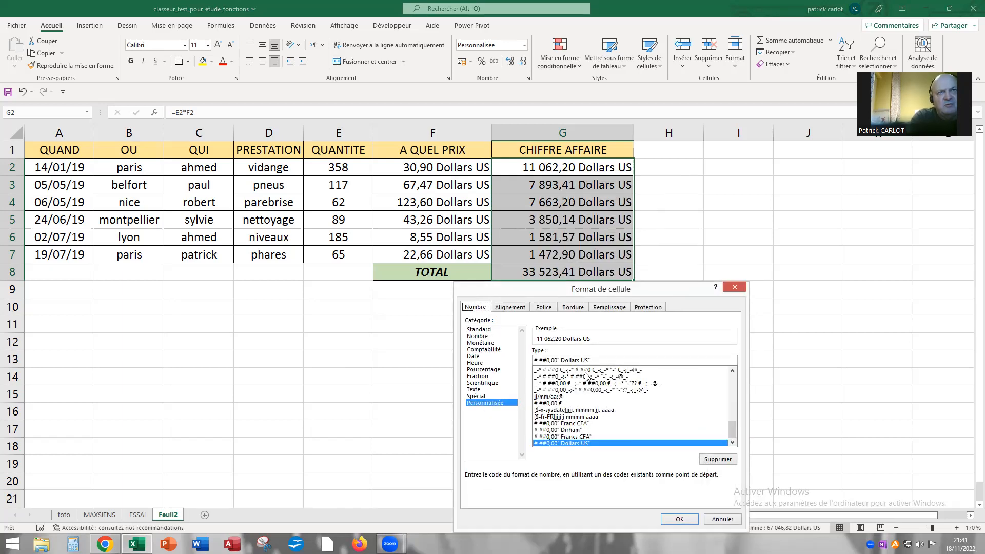
pyautogui.moveTo(563, 360); pyautogui.dragTo(587, 357)
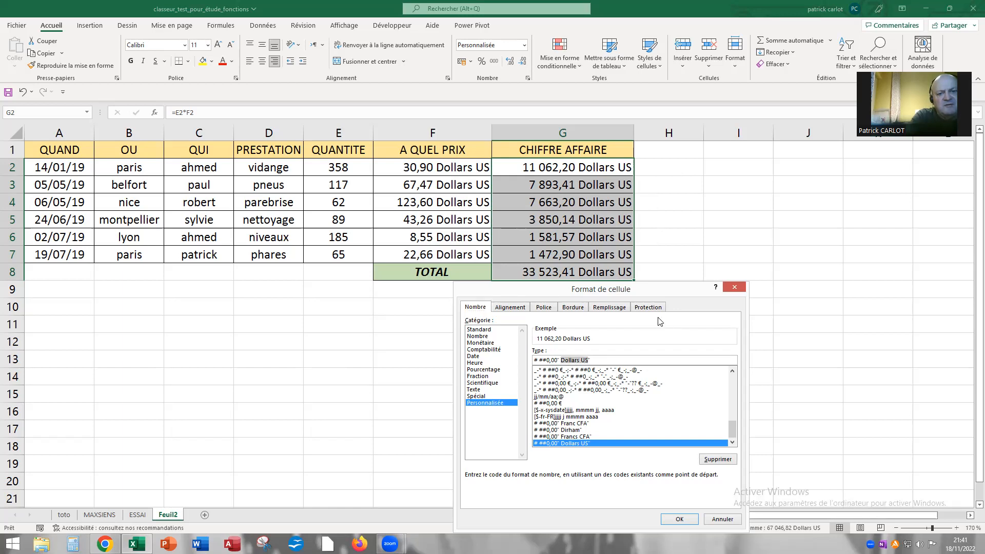
pyautogui.write('£')
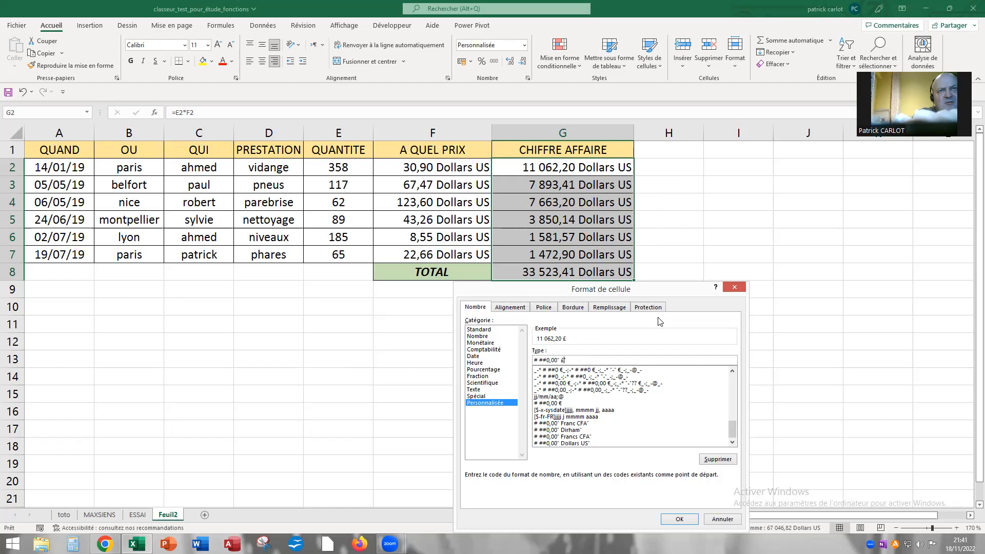
pyautogui.press('BackSpace')
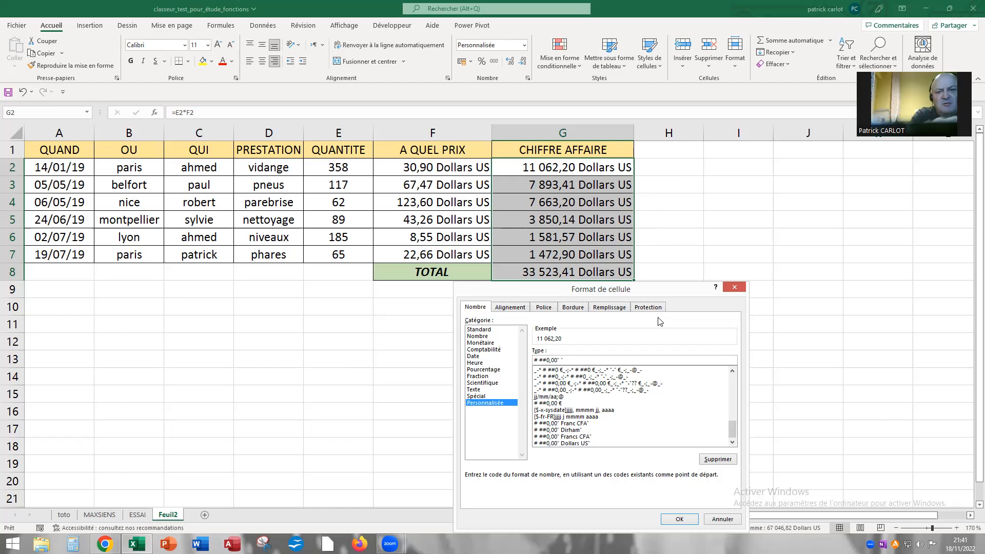
pyautogui.write('$')
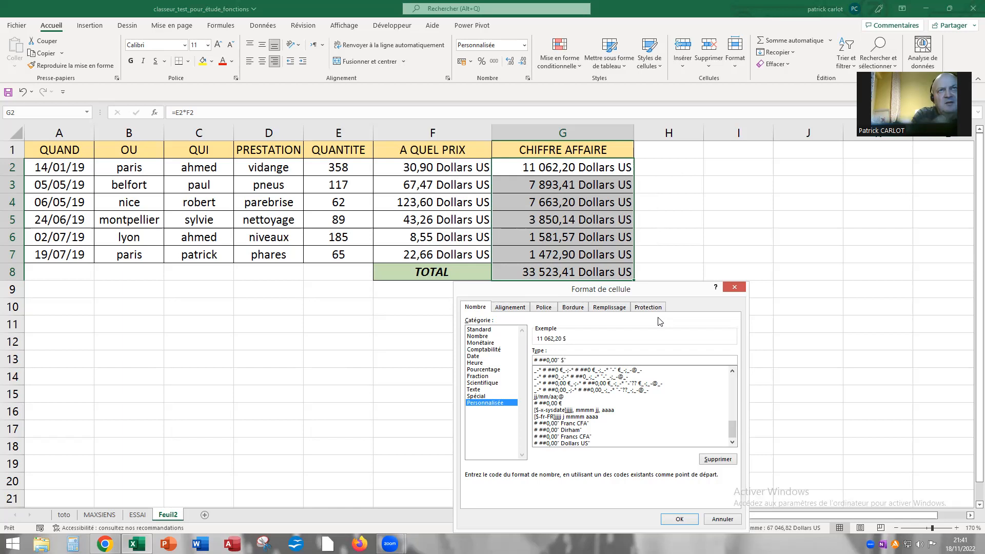
pyautogui.press('Return')
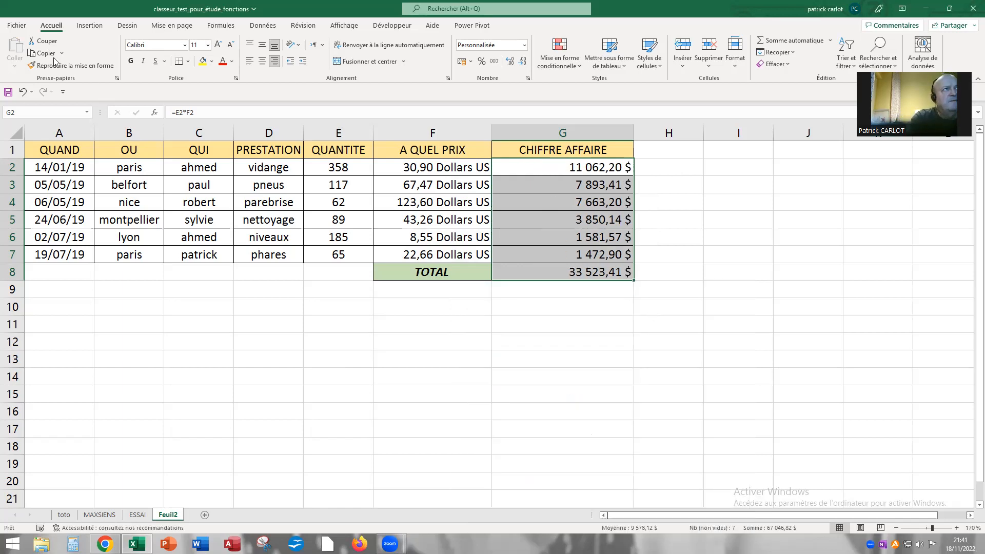
# Step: Copy the "$" formatting of G2:G8 onto the prices in F2:F7 and select cell F2
pyautogui.click(71, 65)
pyautogui.moveTo(451, 173); pyautogui.dragTo(445, 249)
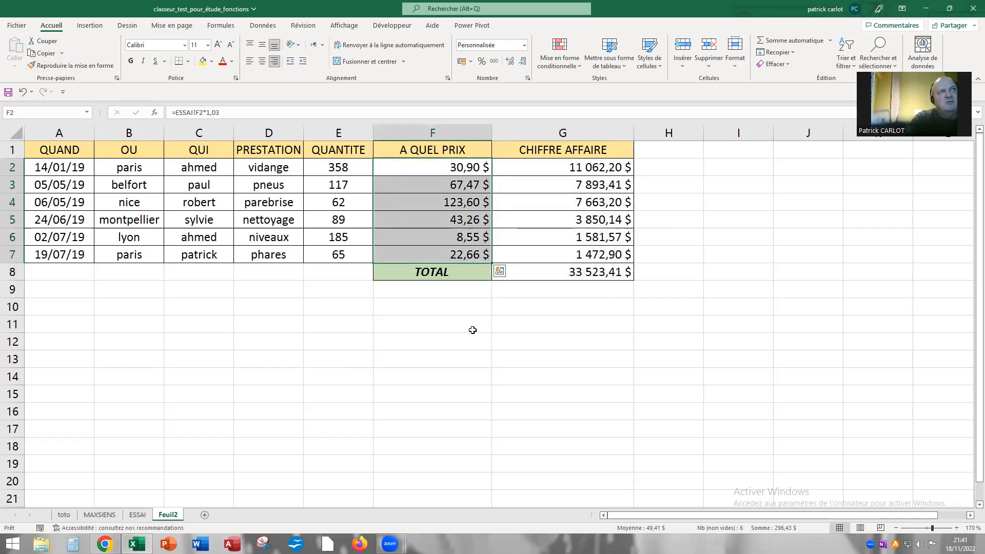
pyautogui.click(520, 169)
pyautogui.click(419, 172)
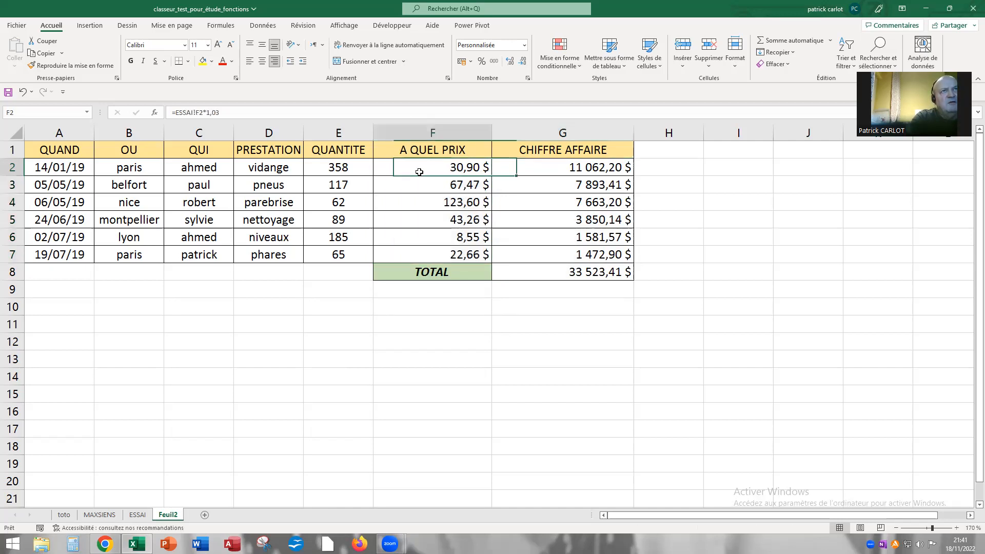